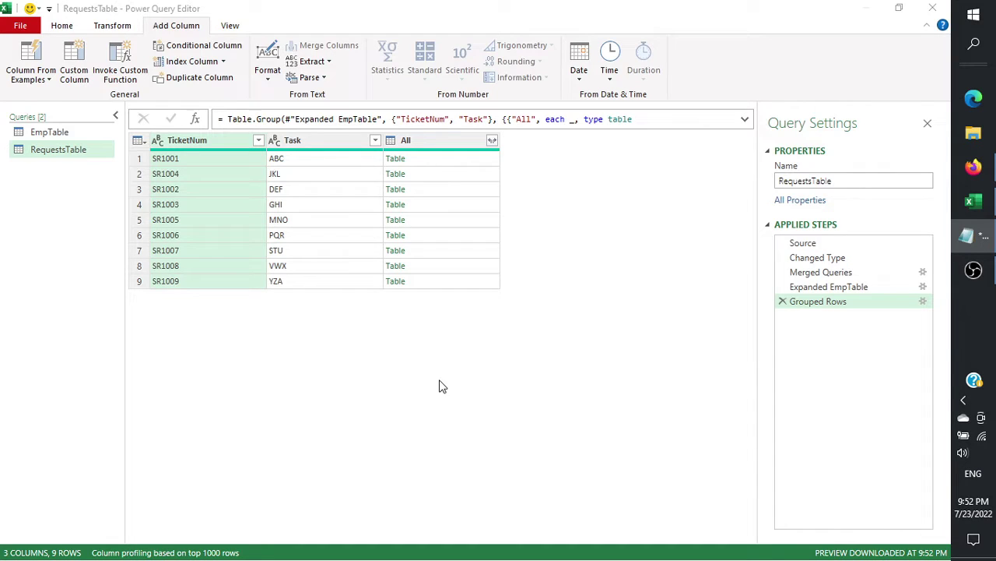
Step: Check EmpTable's employee data, then preview the nested All tables for tickets SR1001 and SR1004
click(74, 134)
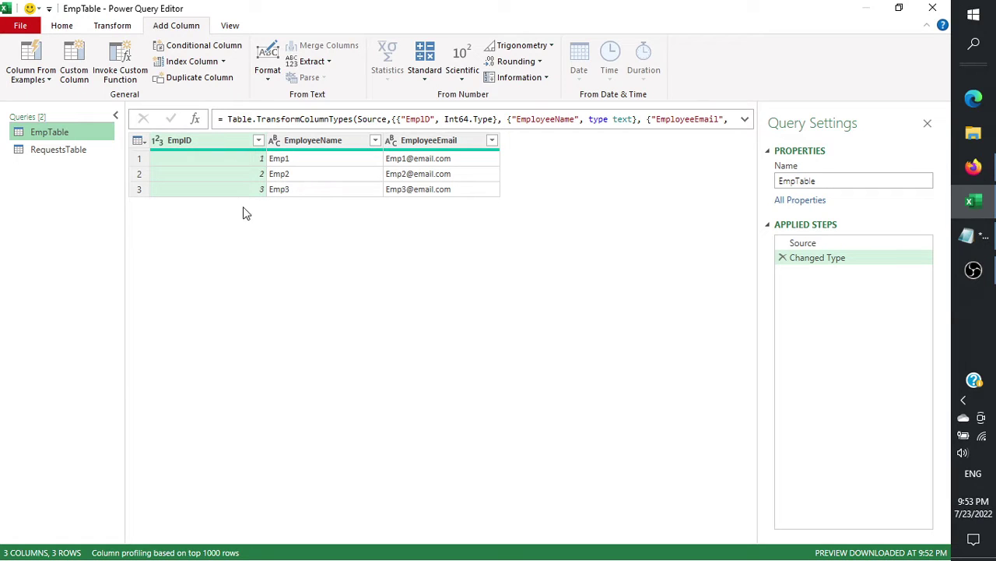
click(79, 153)
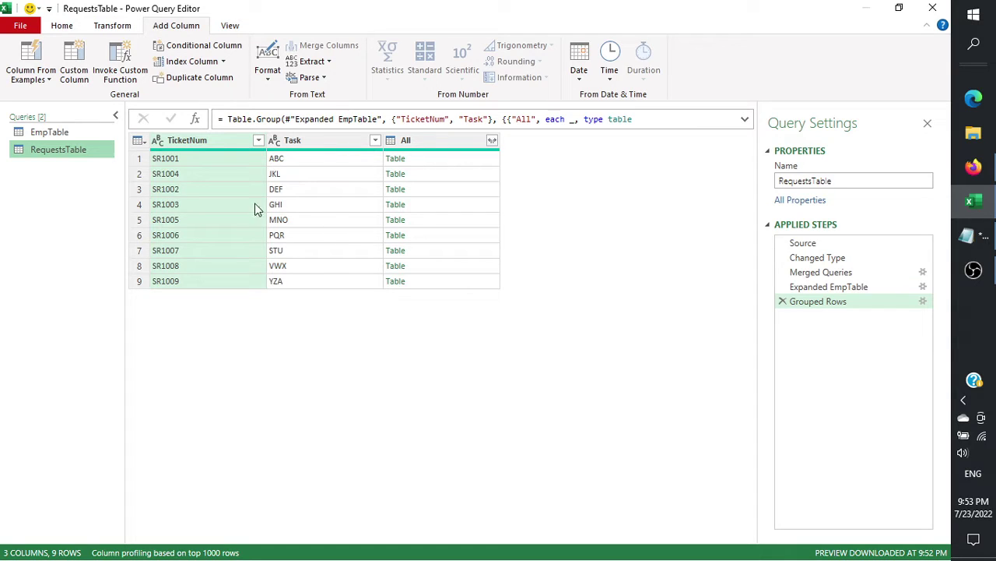
click(212, 154)
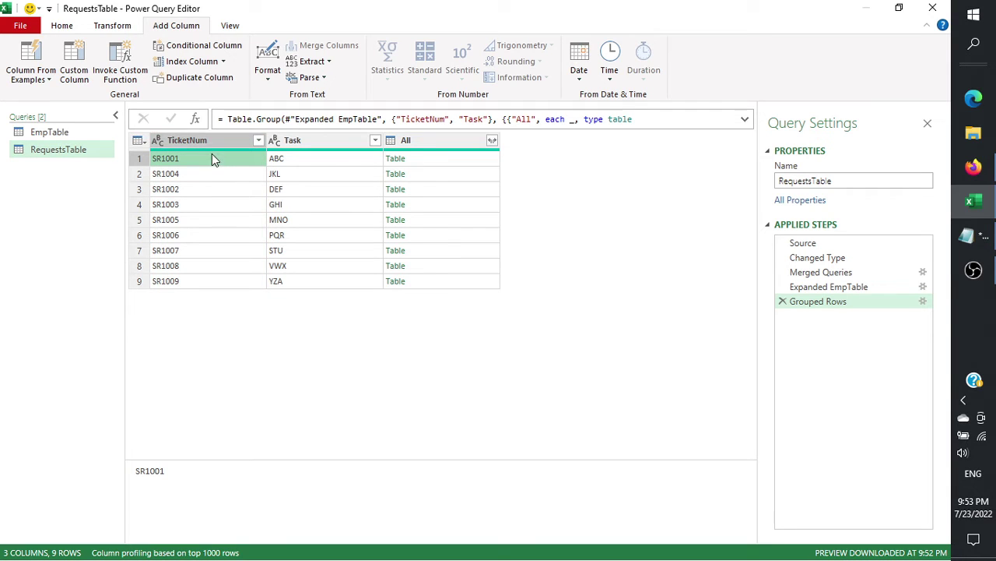
click(446, 163)
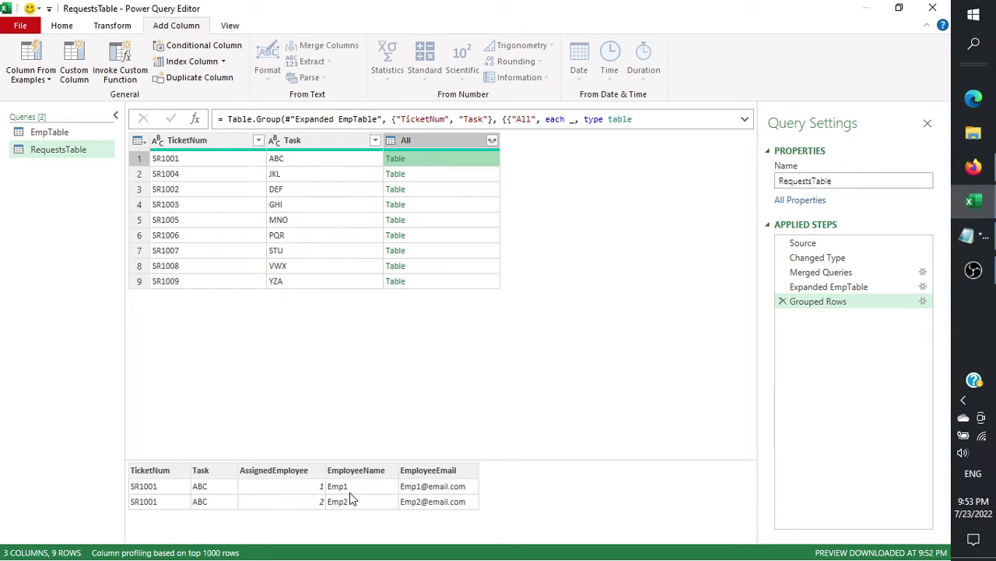
click(415, 172)
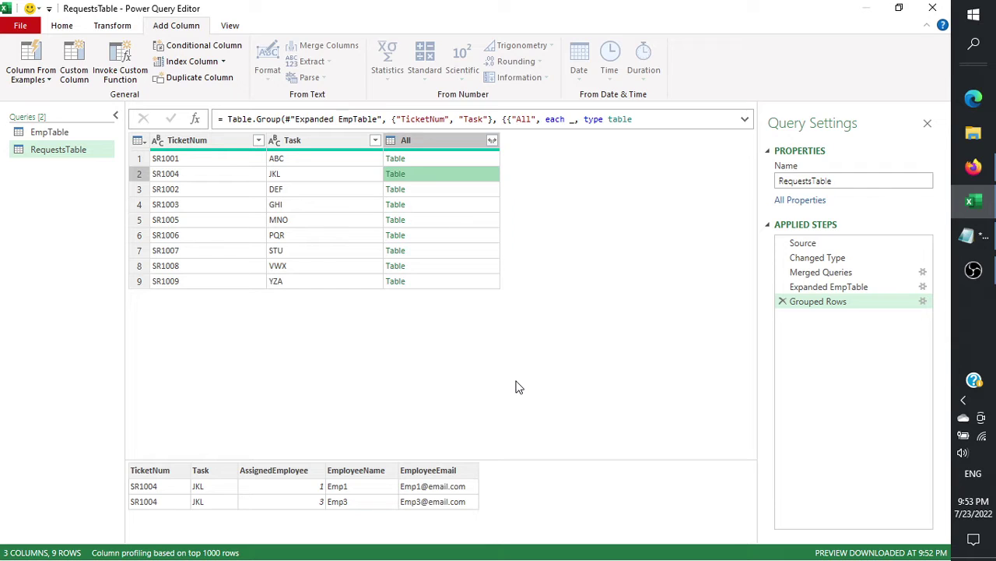
click(432, 158)
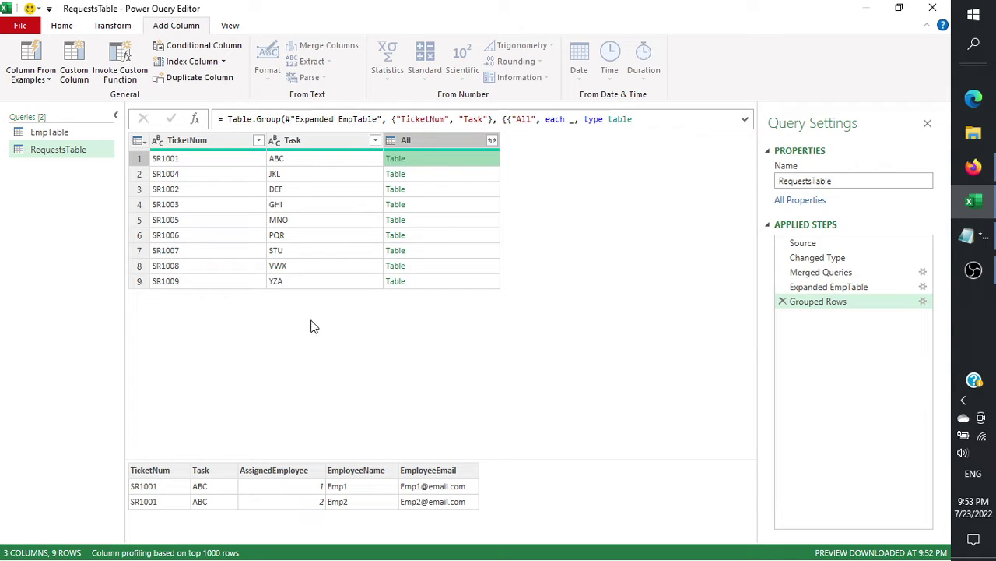
click(492, 141)
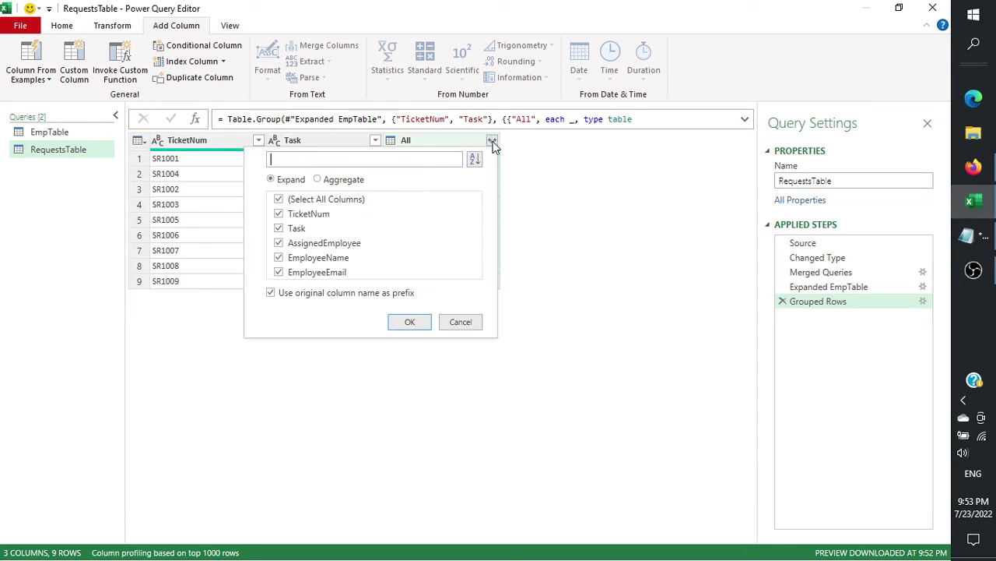
click(339, 199)
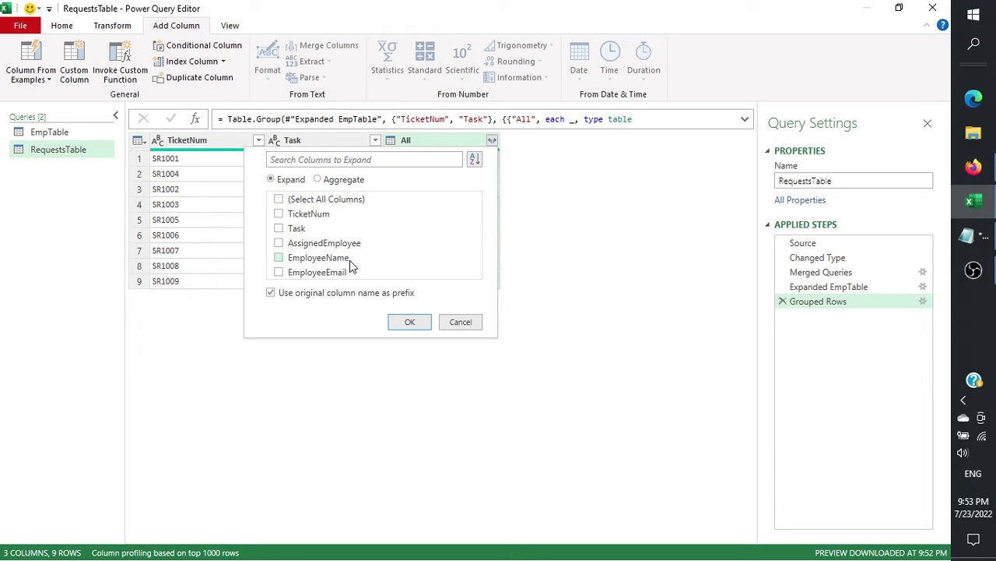
click(340, 271)
click(270, 293)
click(410, 322)
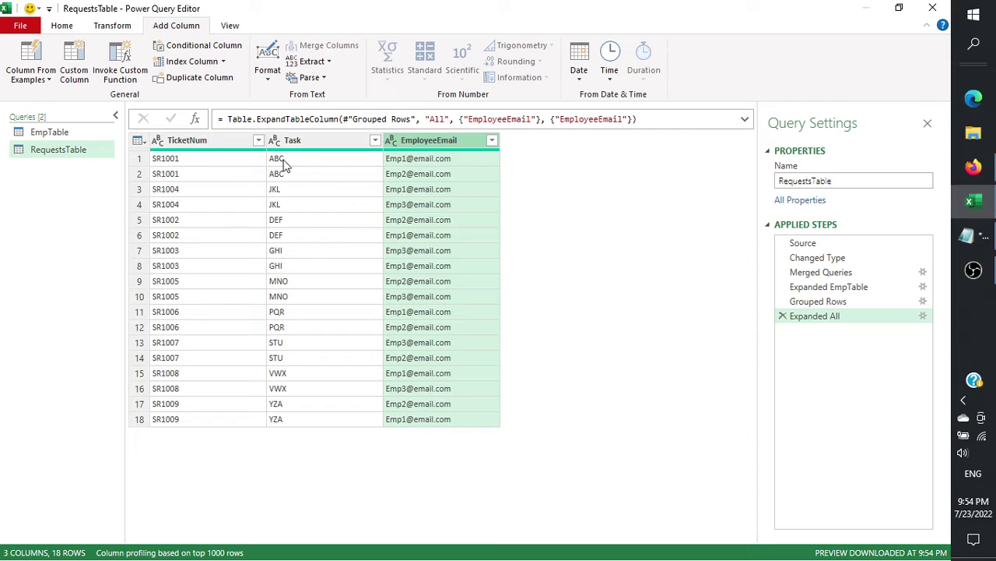
click(220, 160)
click(421, 161)
click(434, 176)
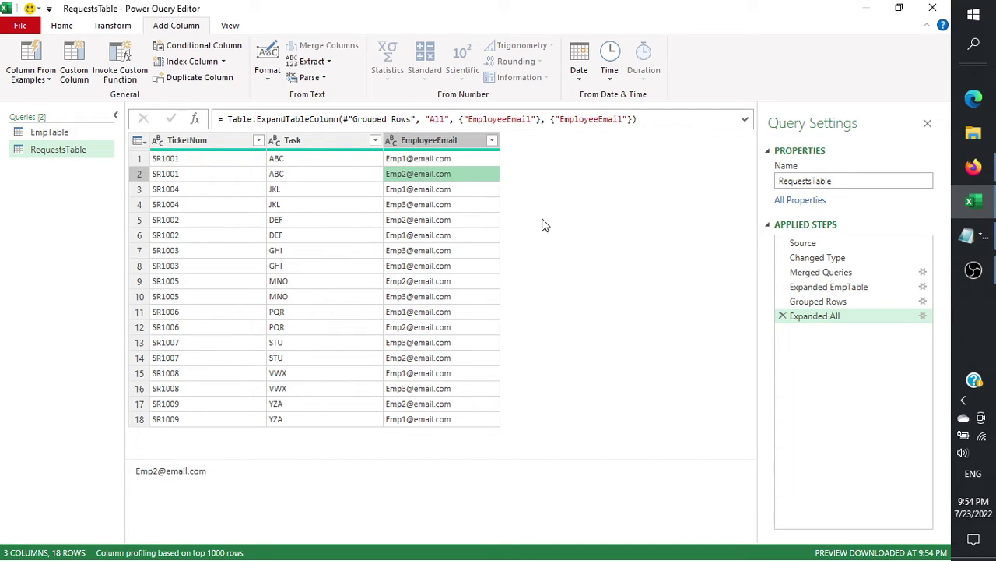
click(460, 161)
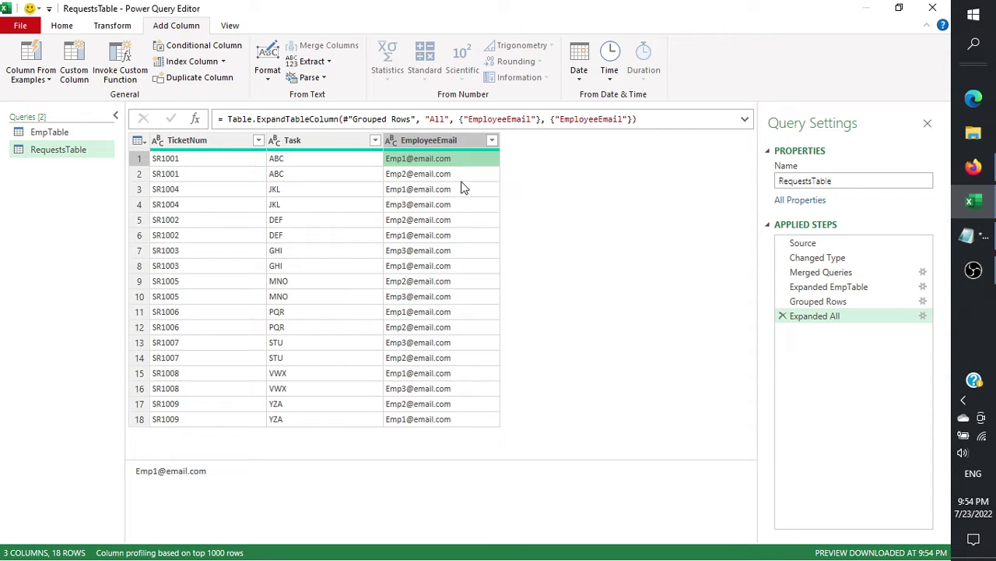
click(783, 317)
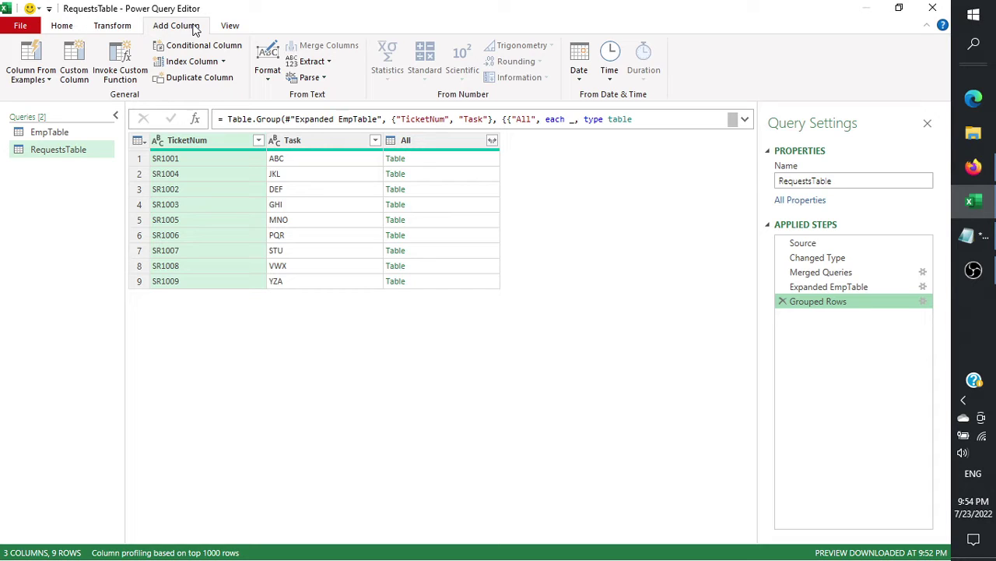
click(72, 70)
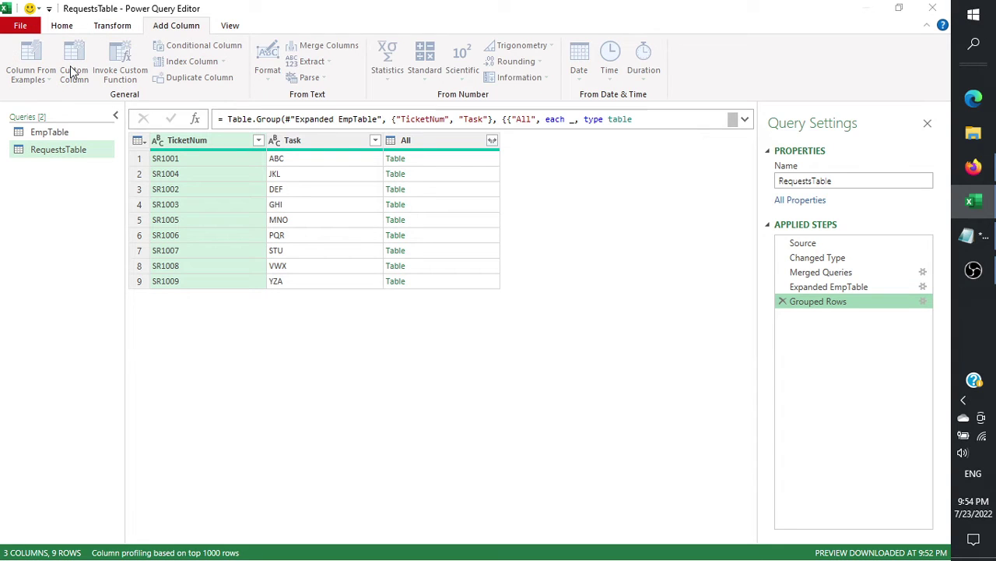
click(358, 292)
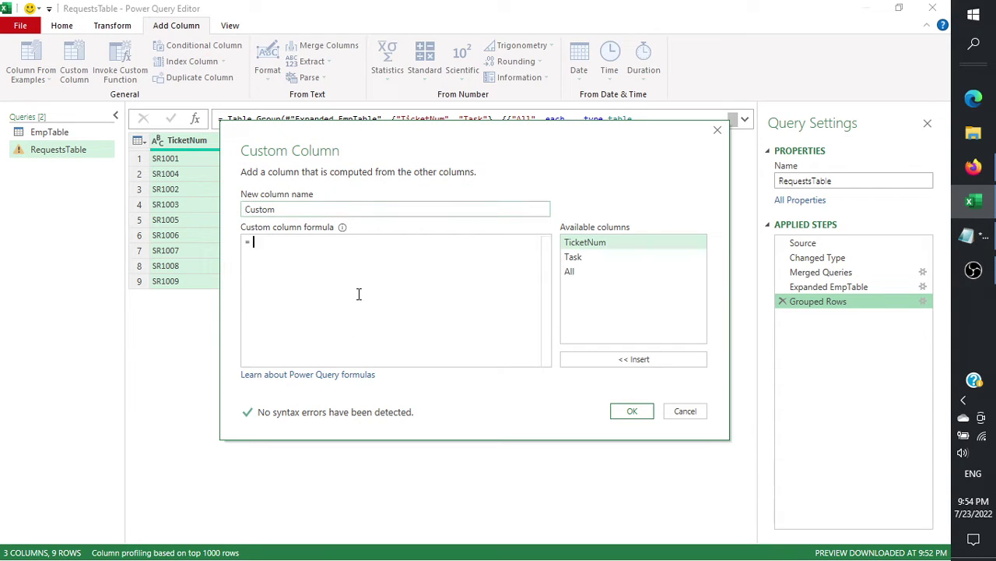
text(T)
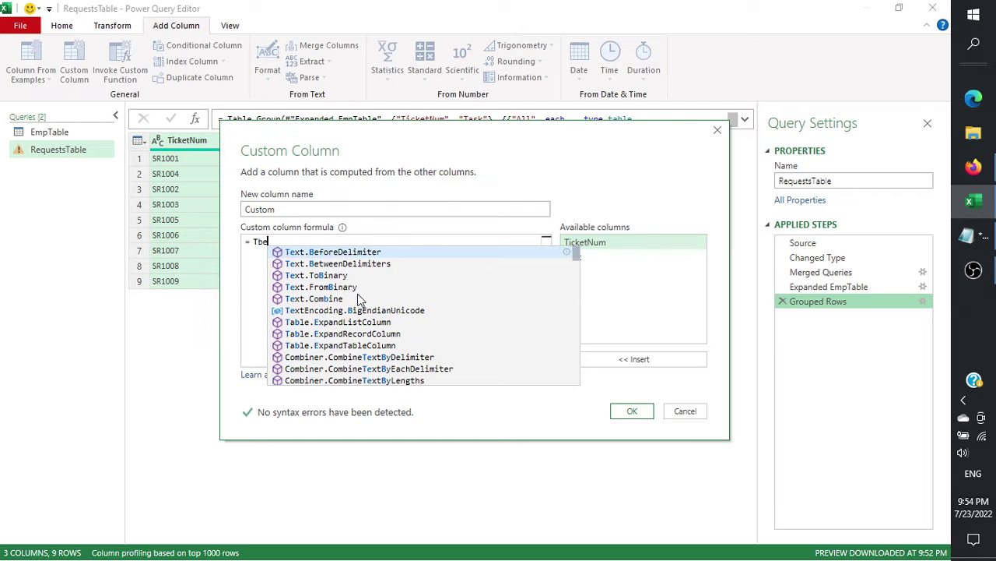
text(able.Seelct)
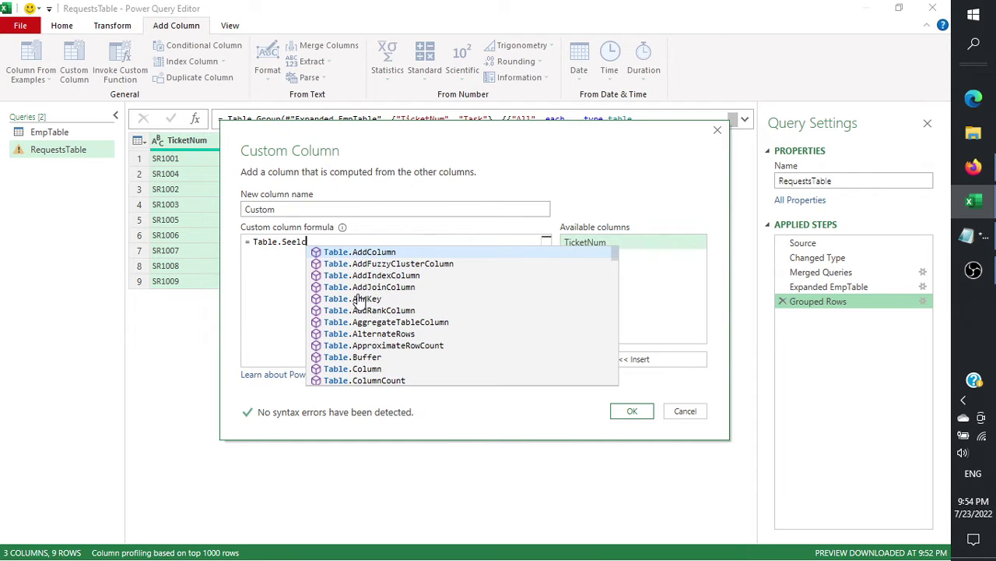
key(BackSpace)
key(BackSpace)
key(BackSpace)
key(BackSpace)
text(l)
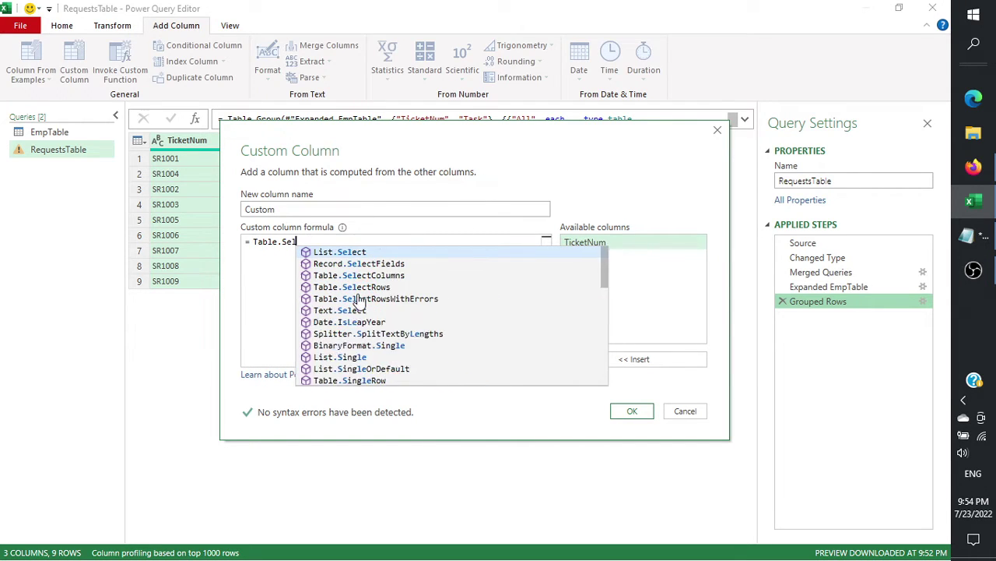
text(ectColumns)
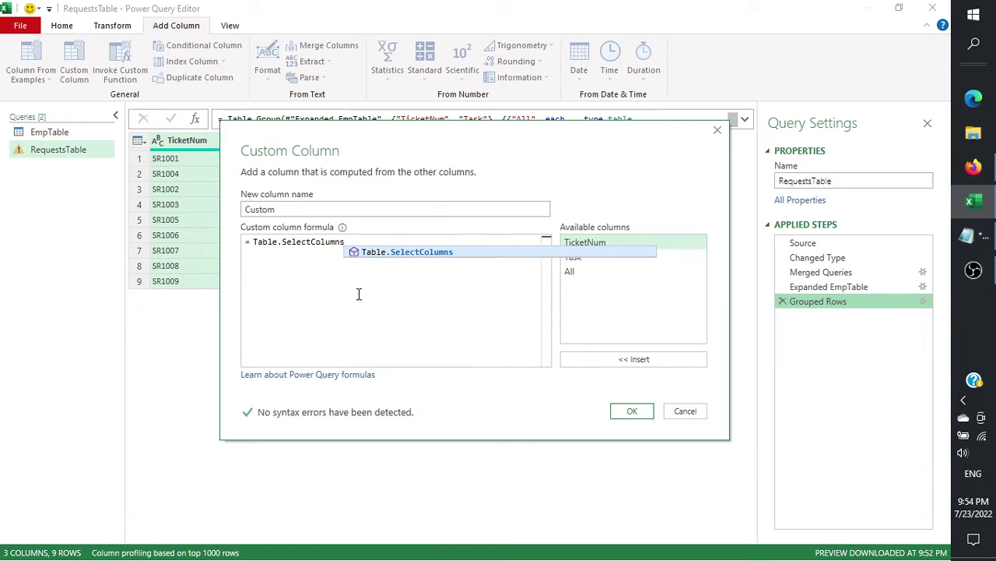
text(()
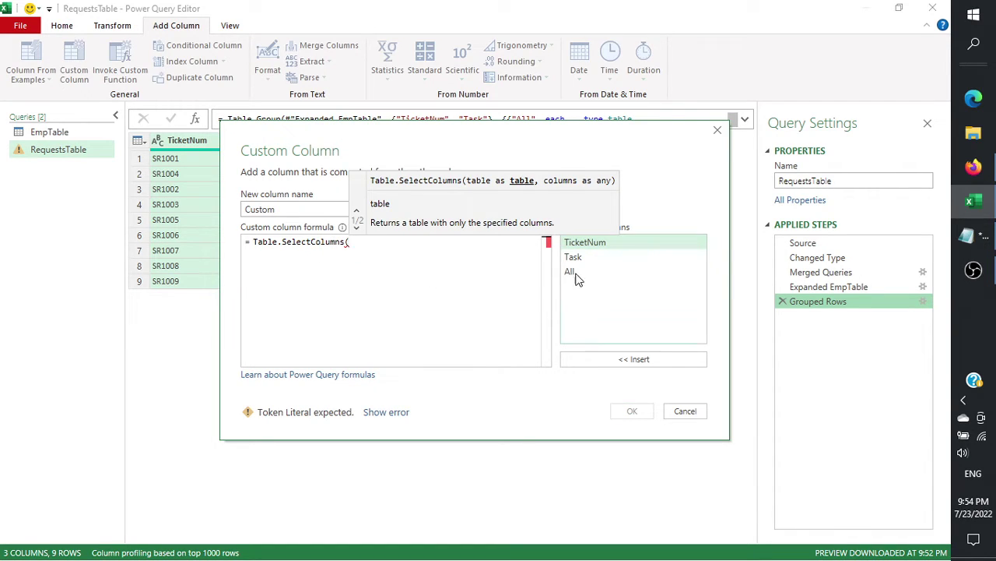
drag(519, 131, 533, 213)
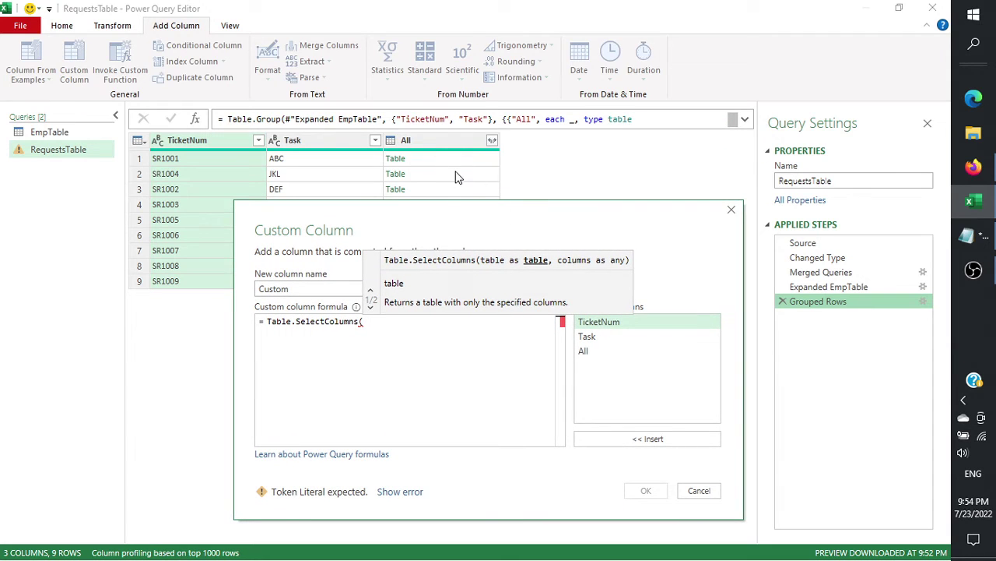
drag(642, 207, 637, 163)
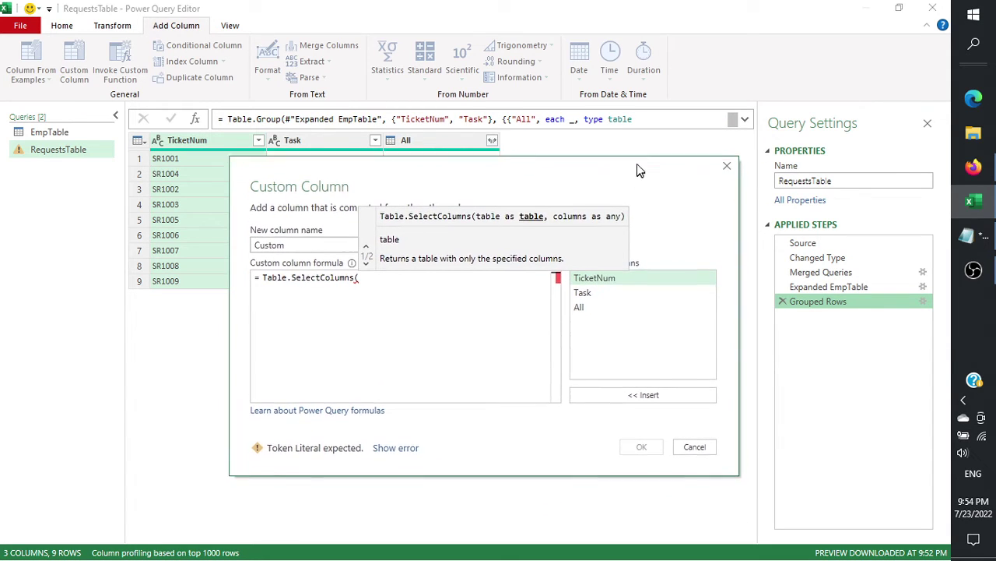
click(727, 166)
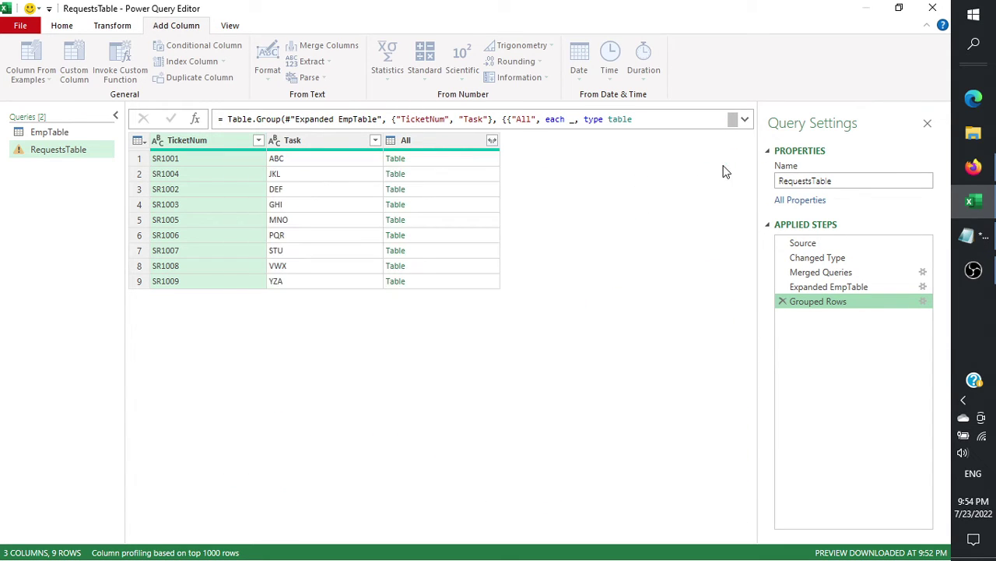
Step: Preview ticket SR1001's nested All table of employees
click(467, 162)
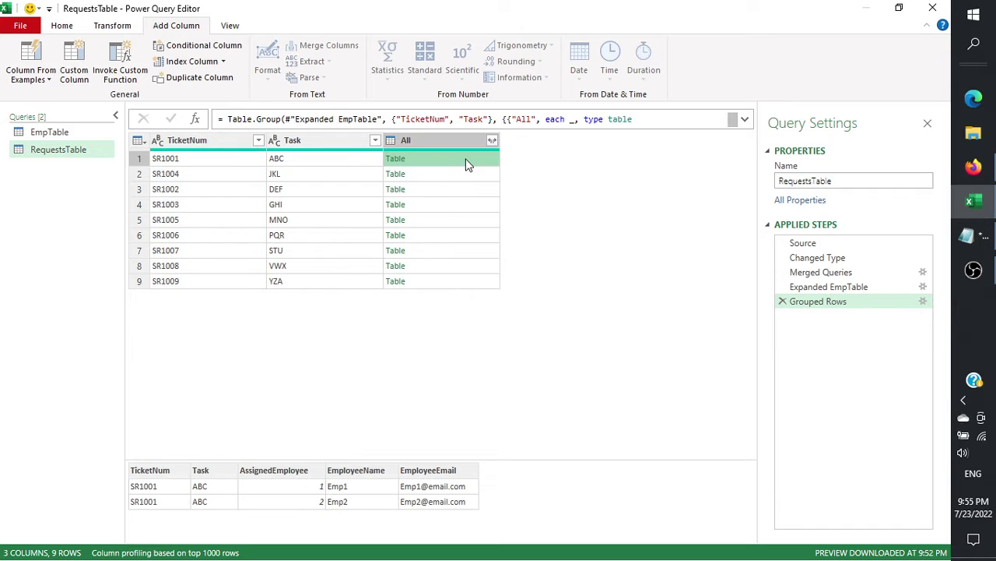
click(454, 490)
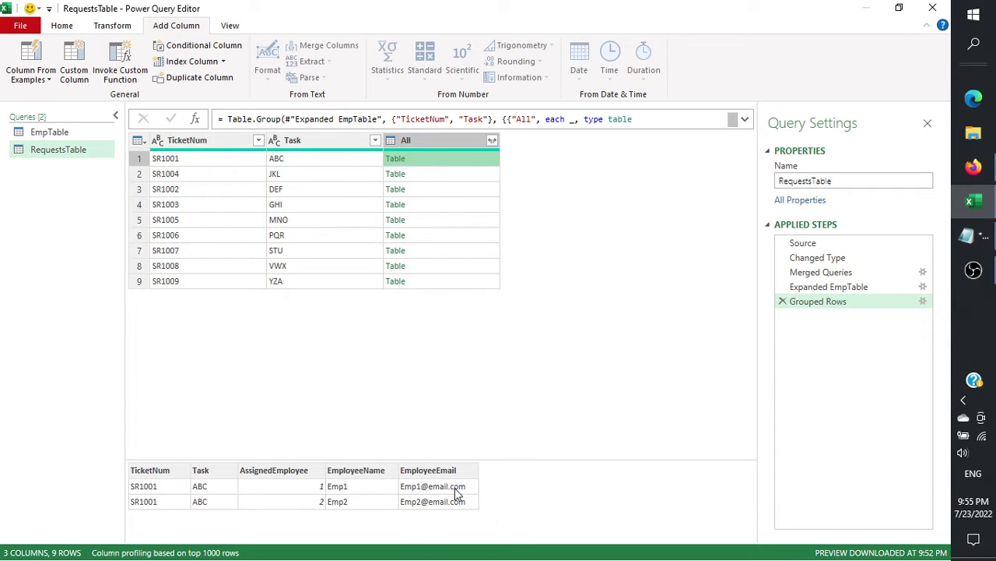
click(447, 163)
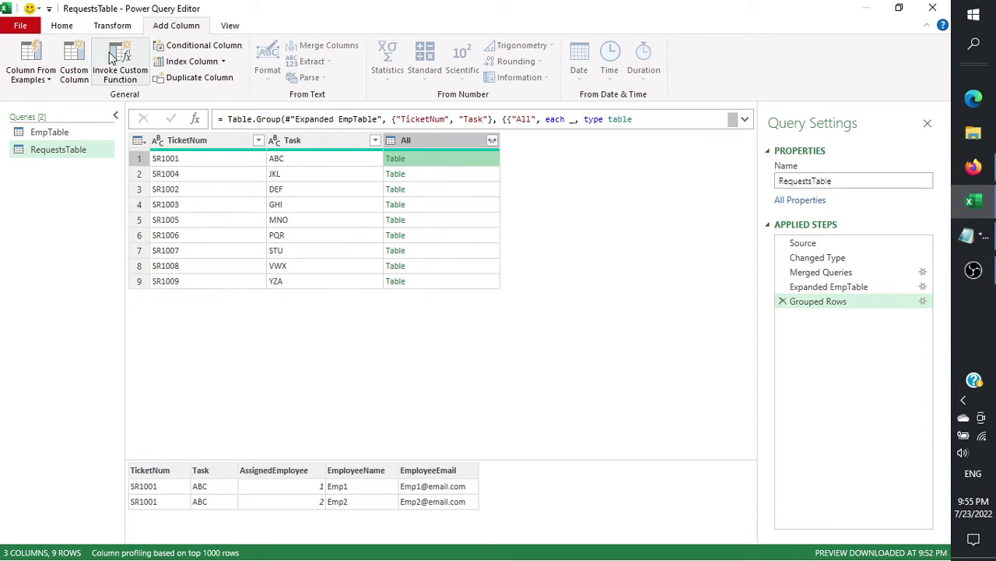
Step: Add a Custom column with formula = Table.SelectColumns([All], "EmployeeEmail")
click(74, 74)
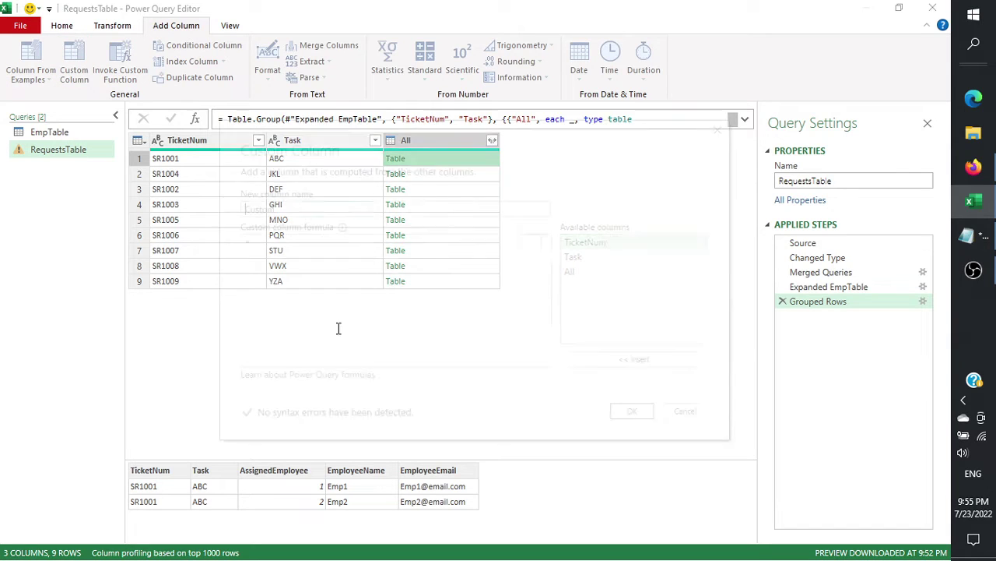
click(353, 284)
text(Table)
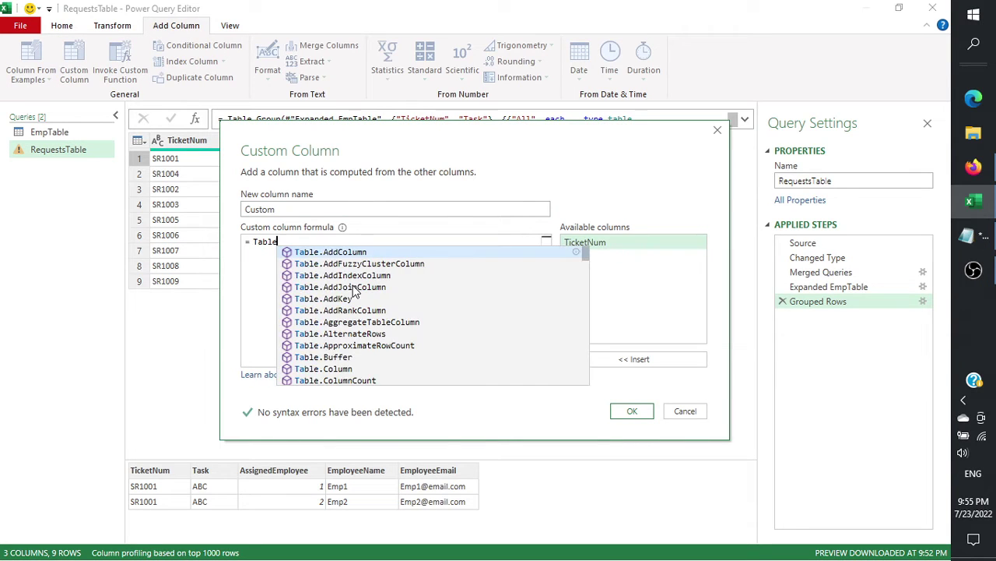
text(.SelectCol)
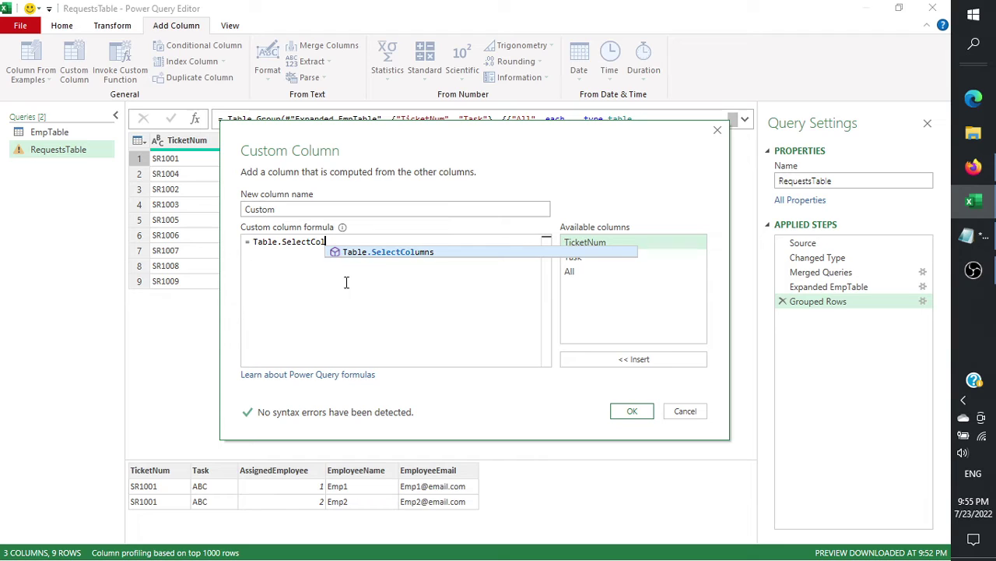
text(umns()
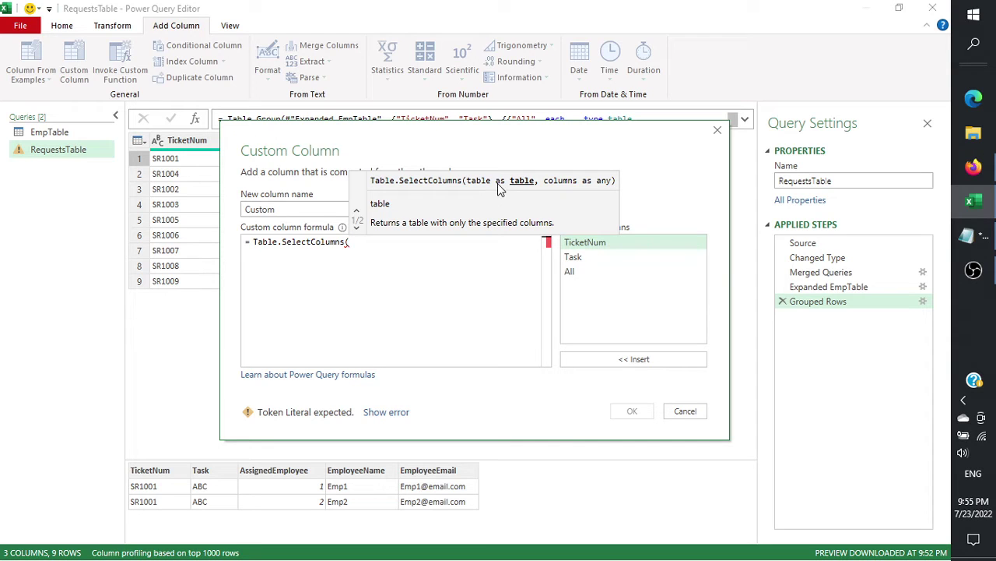
drag(555, 138, 555, 200)
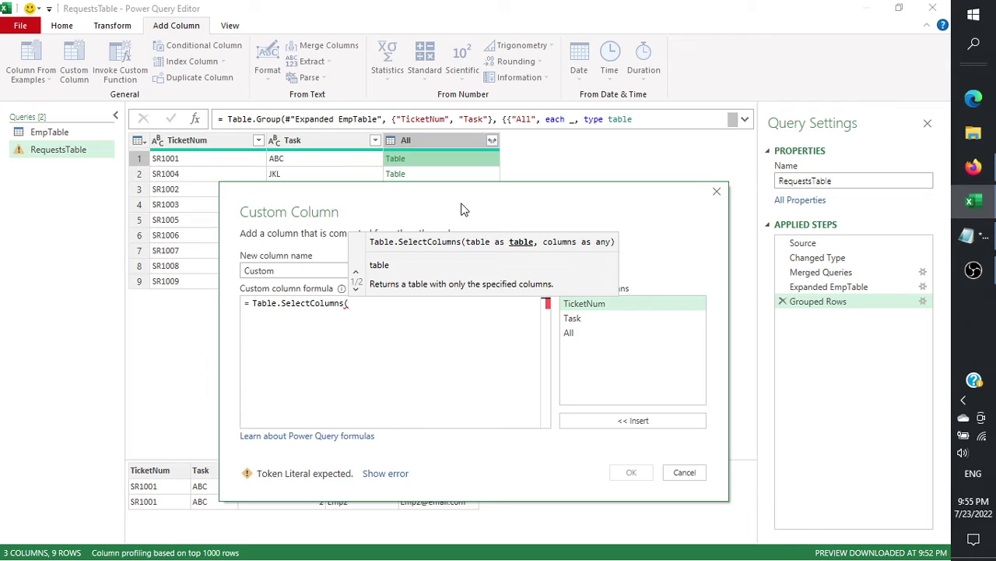
drag(462, 214, 465, 149)
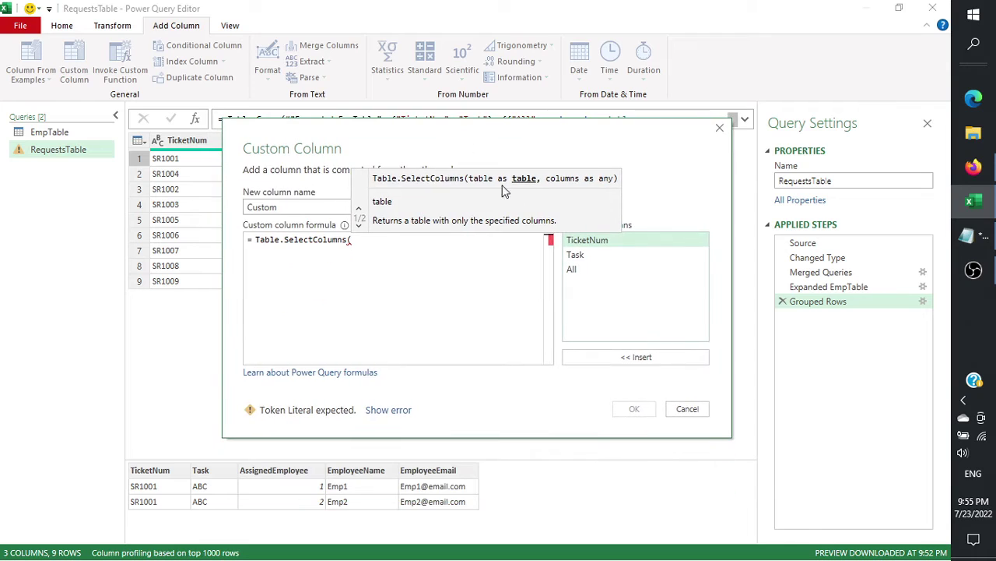
double_click(593, 270)
text(,)
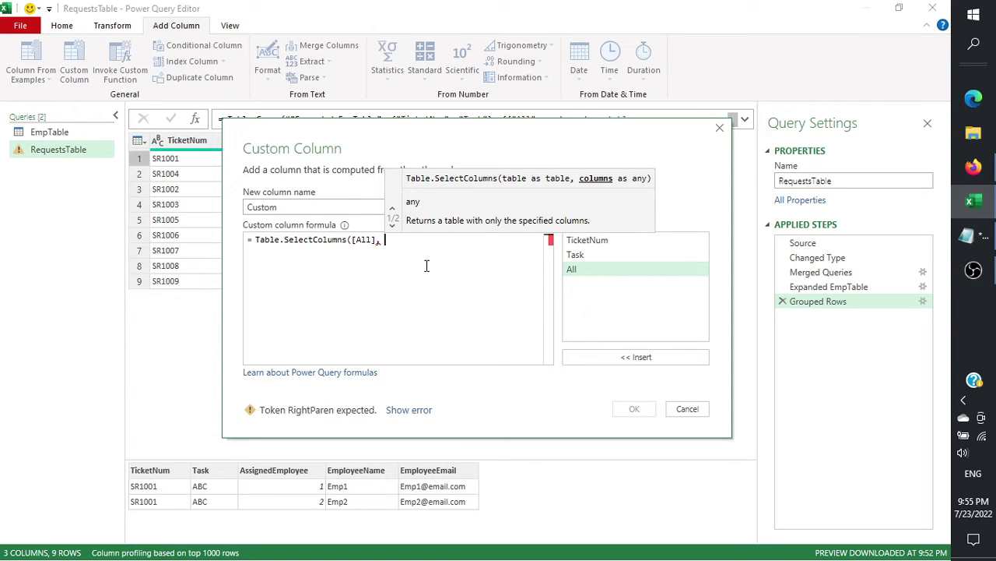
text("EmployeeEmail)
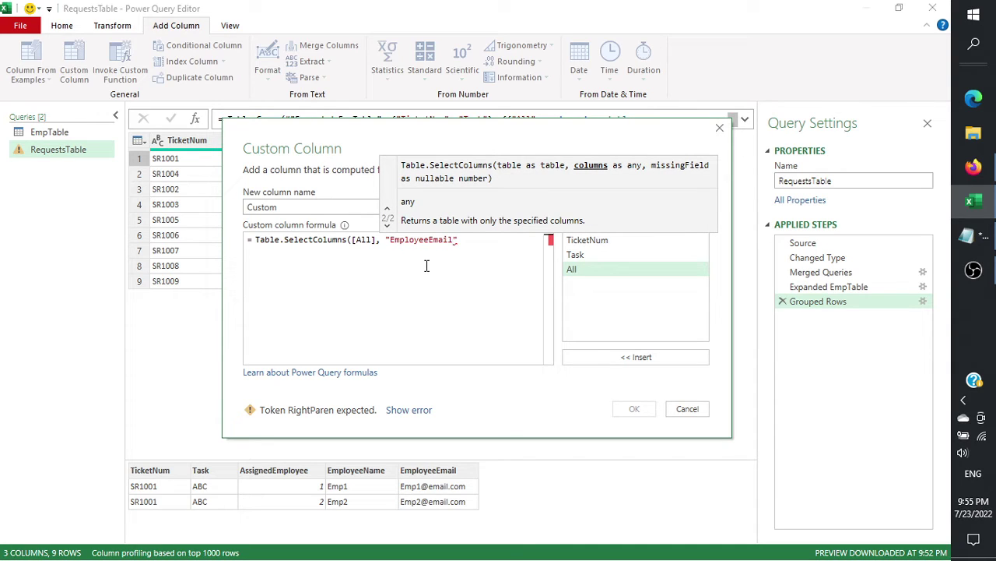
text("))
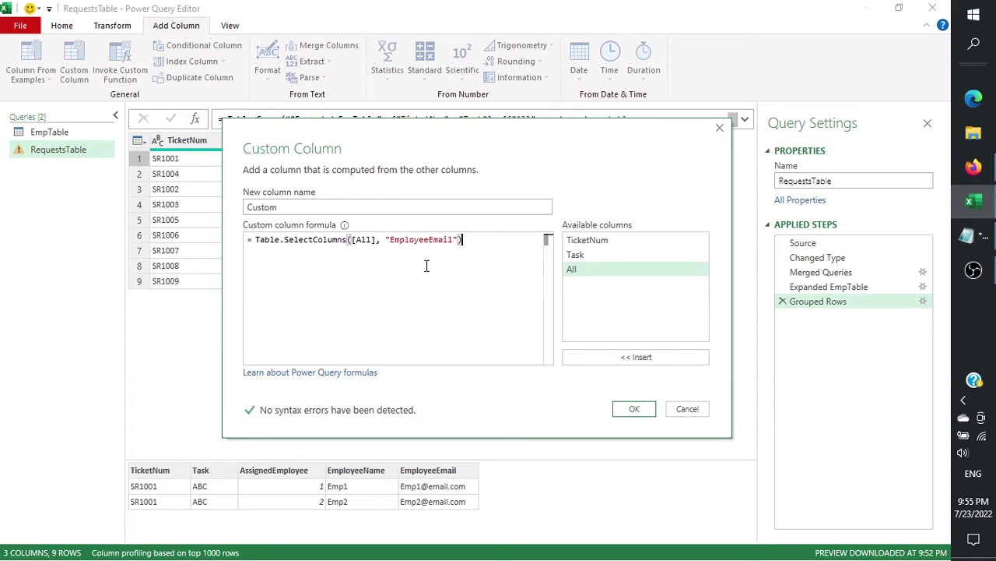
click(635, 410)
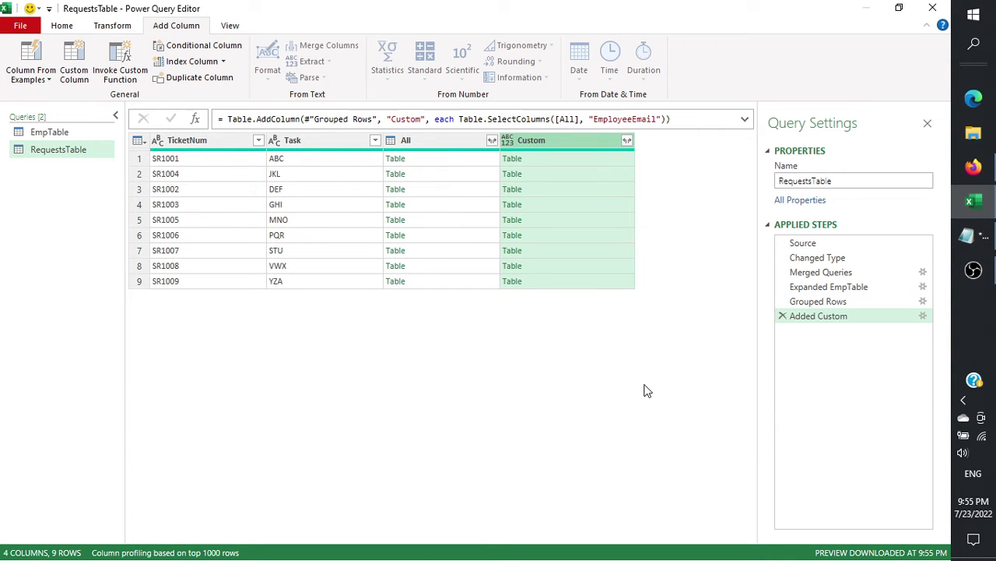
Step: Compare SR1001's Custom table with its All table, confirming only EmployeeEmail remains
click(562, 164)
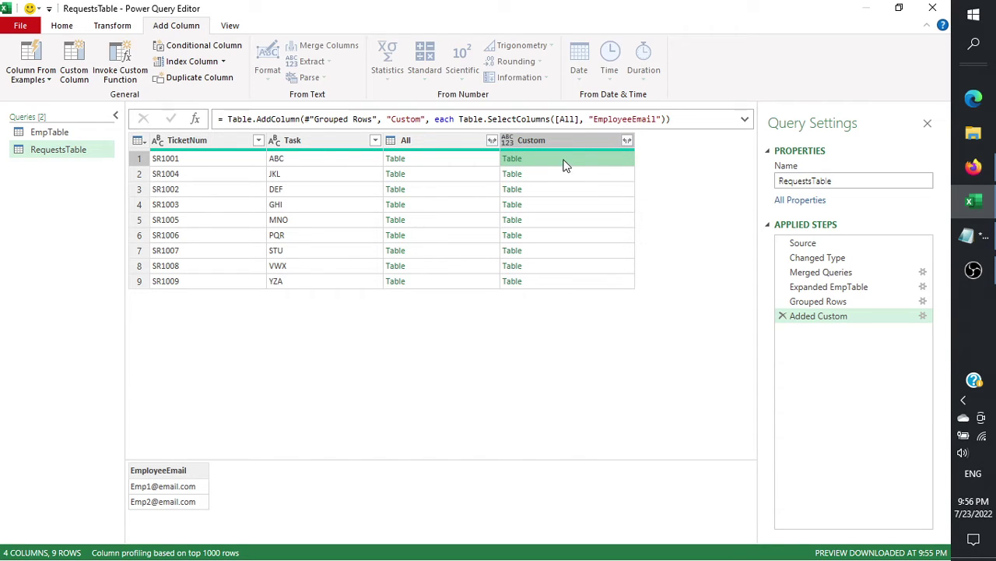
click(446, 165)
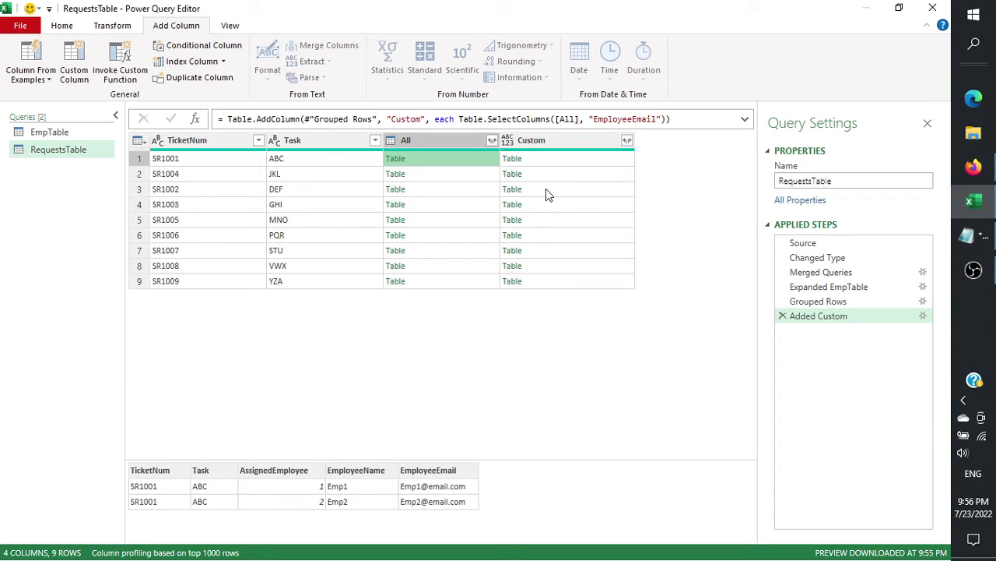
click(547, 163)
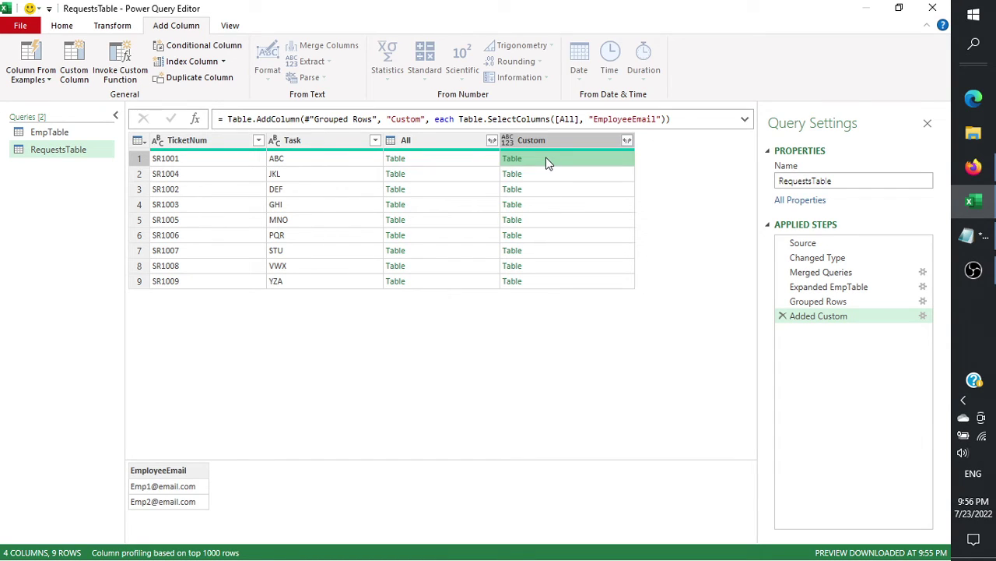
Step: Trial-expand Custom into EmployeeEmail rows, delete Expanded Custom, and reopen the Added Custom formula
click(627, 141)
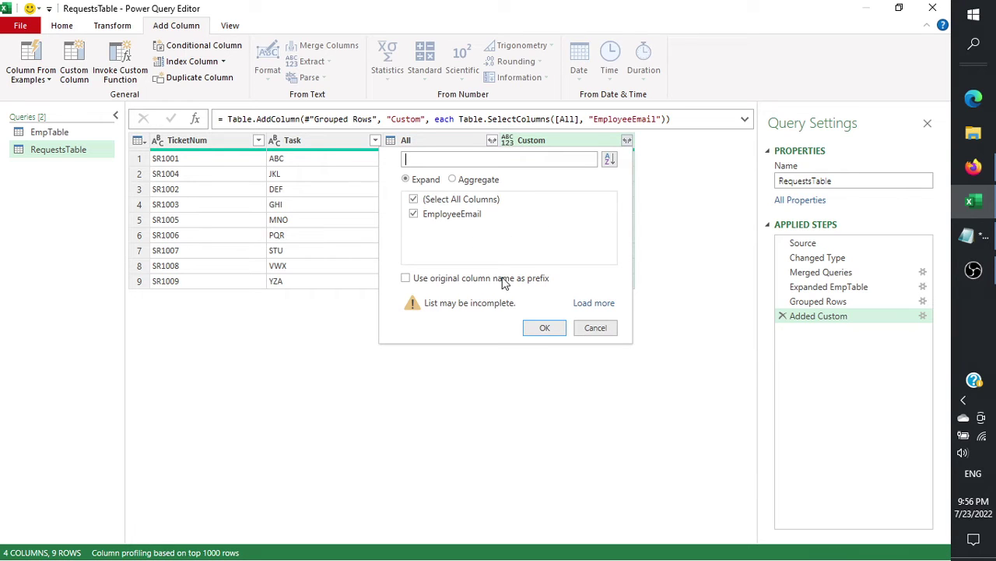
click(544, 325)
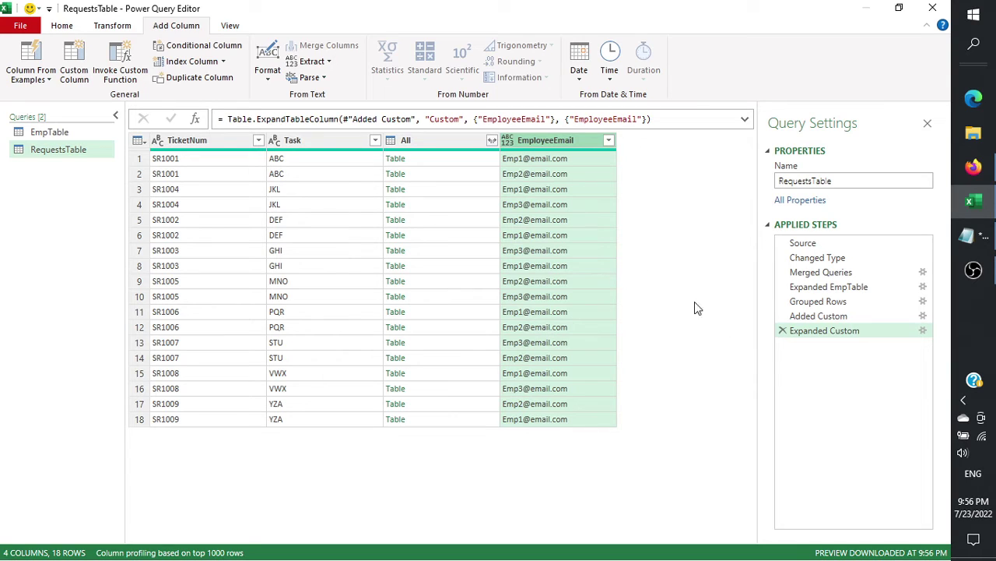
click(783, 332)
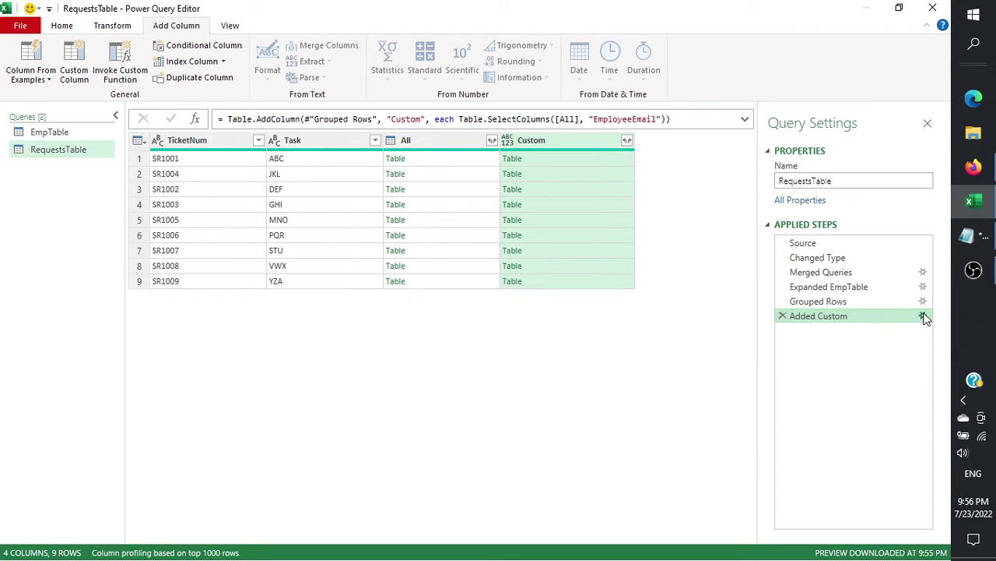
click(923, 316)
Step: Wrap the formula in Table.ToList(...) so each Custom value becomes a List of emails
click(257, 241)
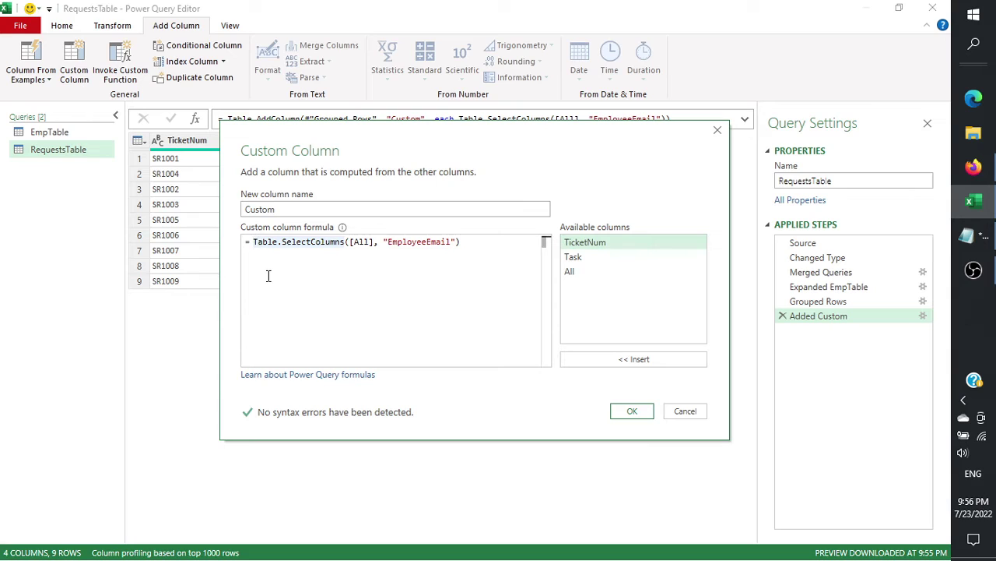
key(Left)
text(Table.ToList)
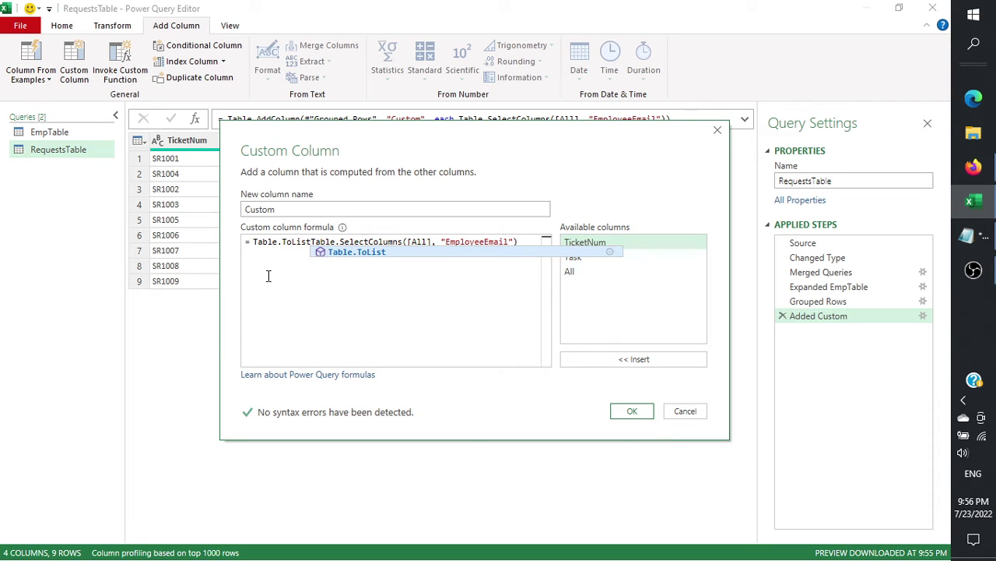
text(()
click(529, 247)
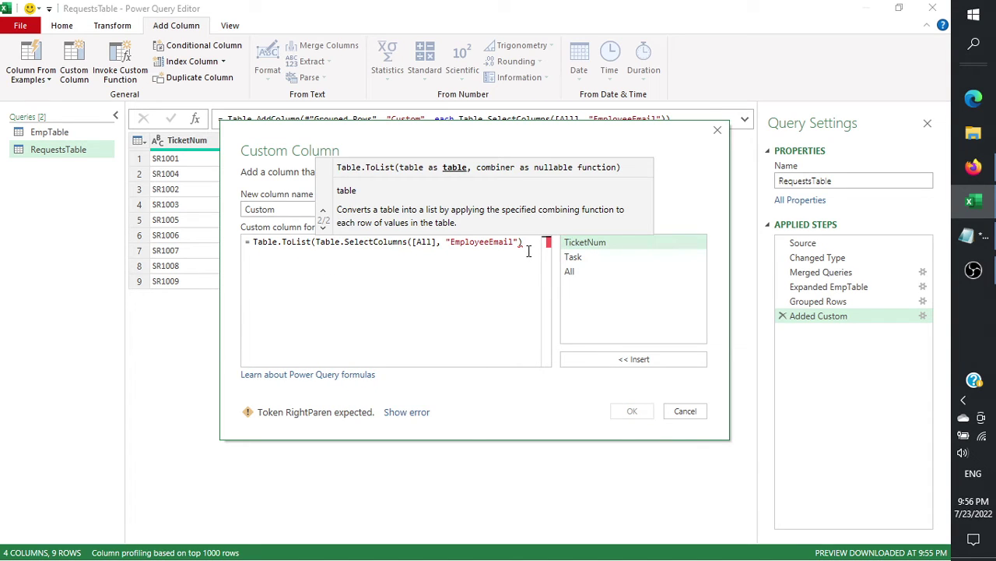
text())
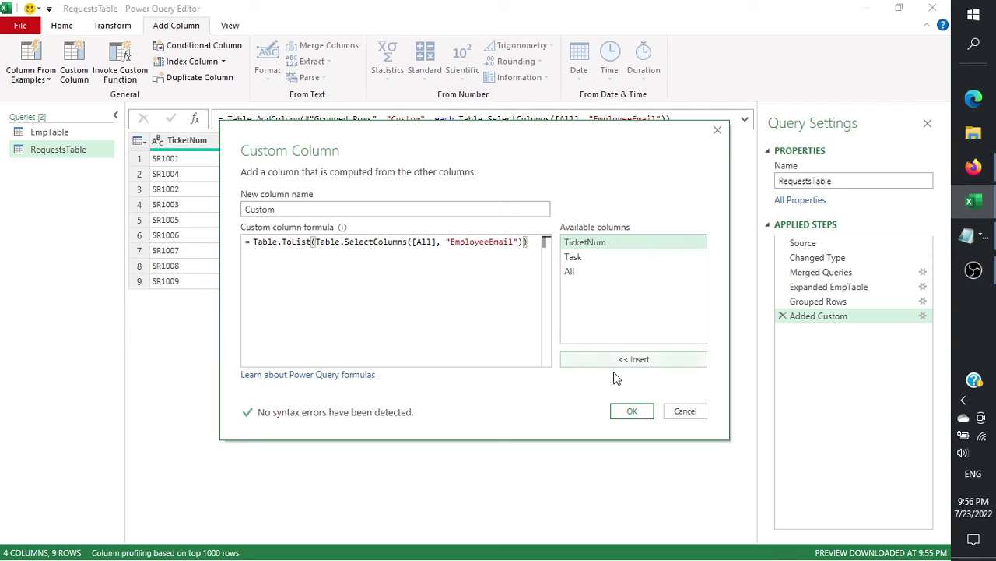
click(633, 412)
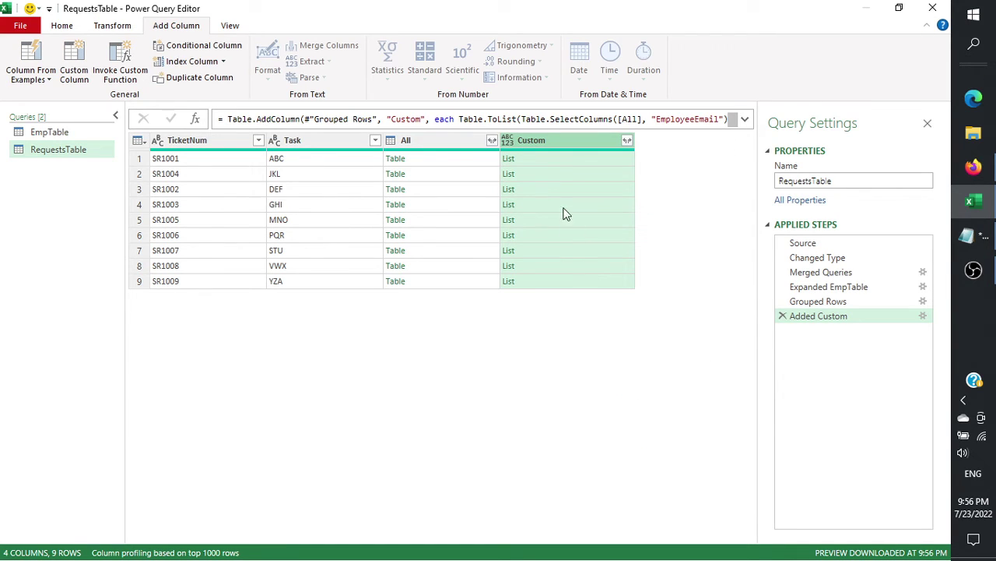
Step: Compare SR1001's Custom List with its All table, showing both employee emails
click(539, 162)
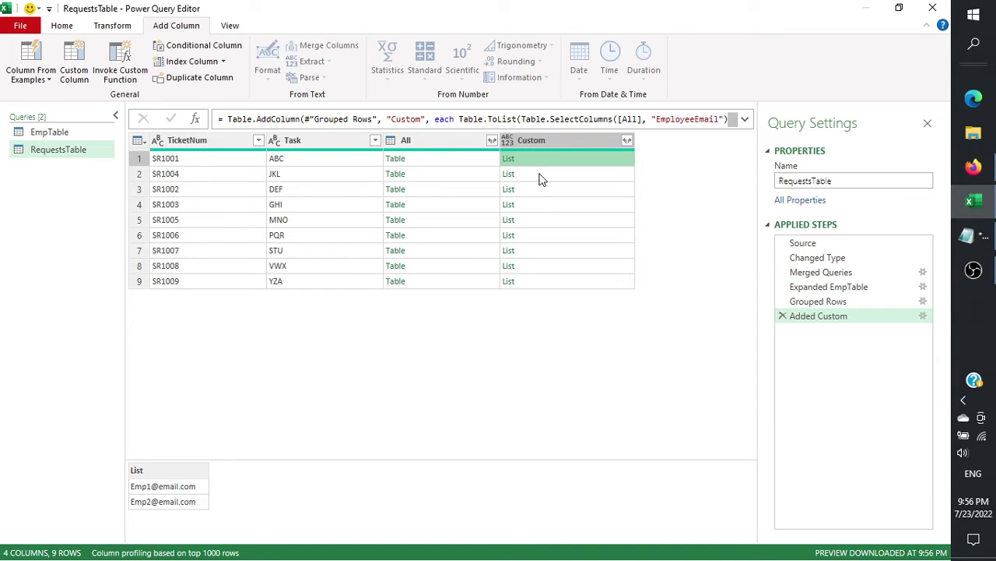
click(432, 163)
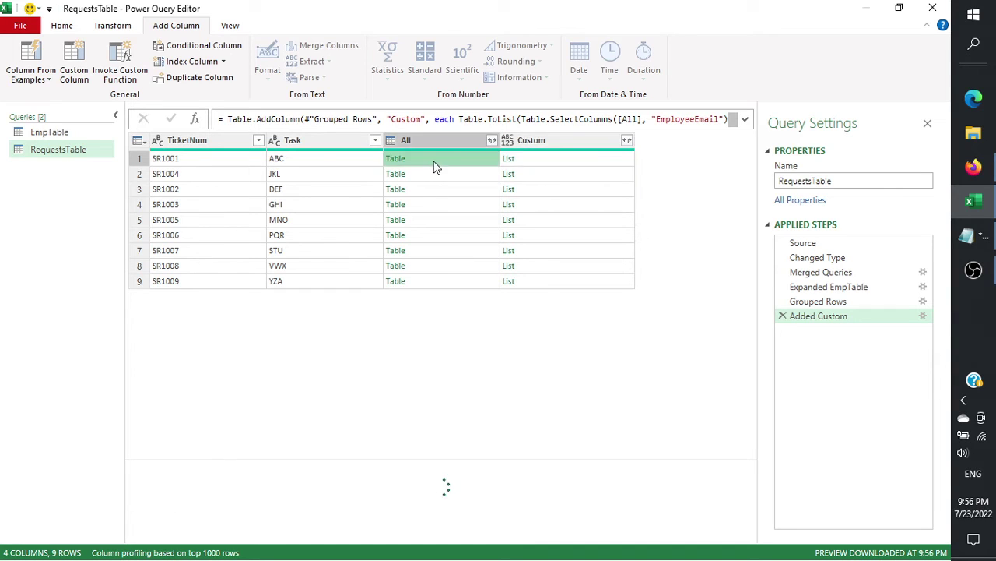
click(569, 162)
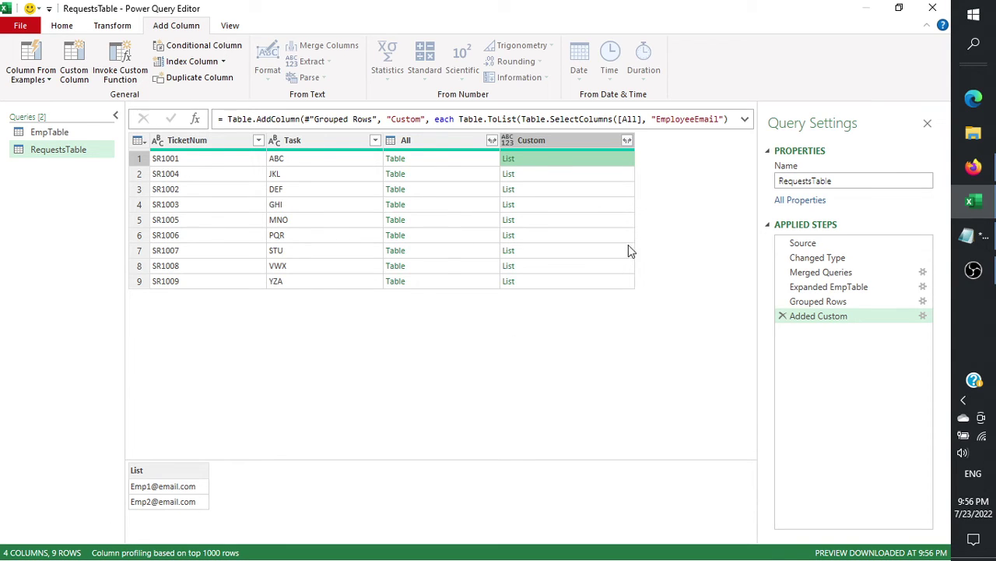
Step: Try expanding the email lists into new rows, then delete that Expanded Custom step
click(627, 140)
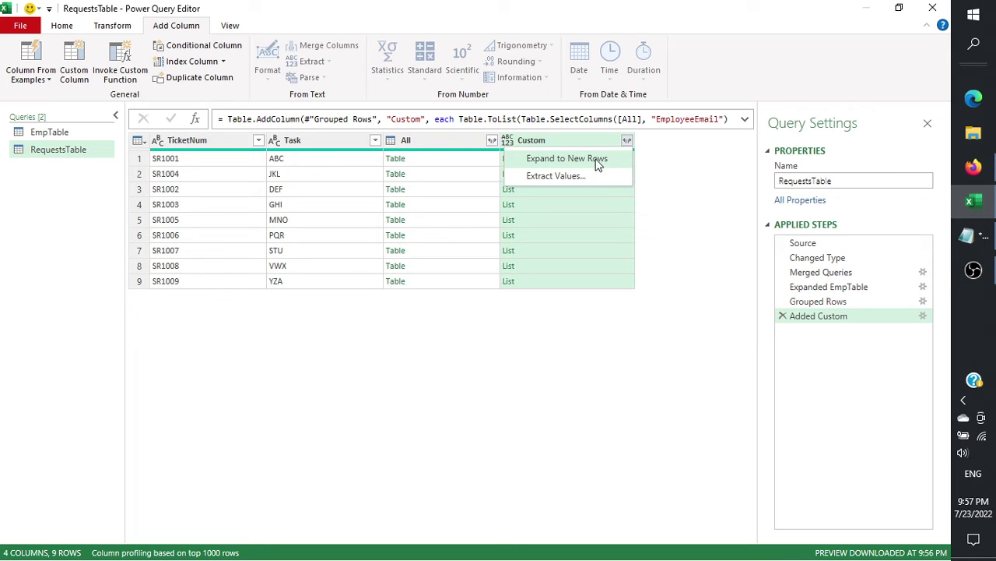
click(596, 160)
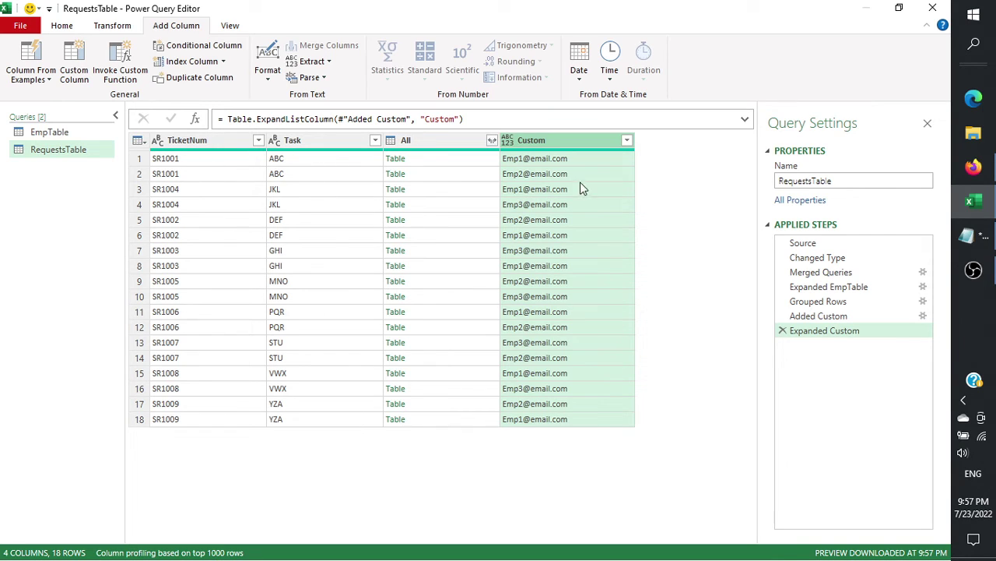
click(782, 332)
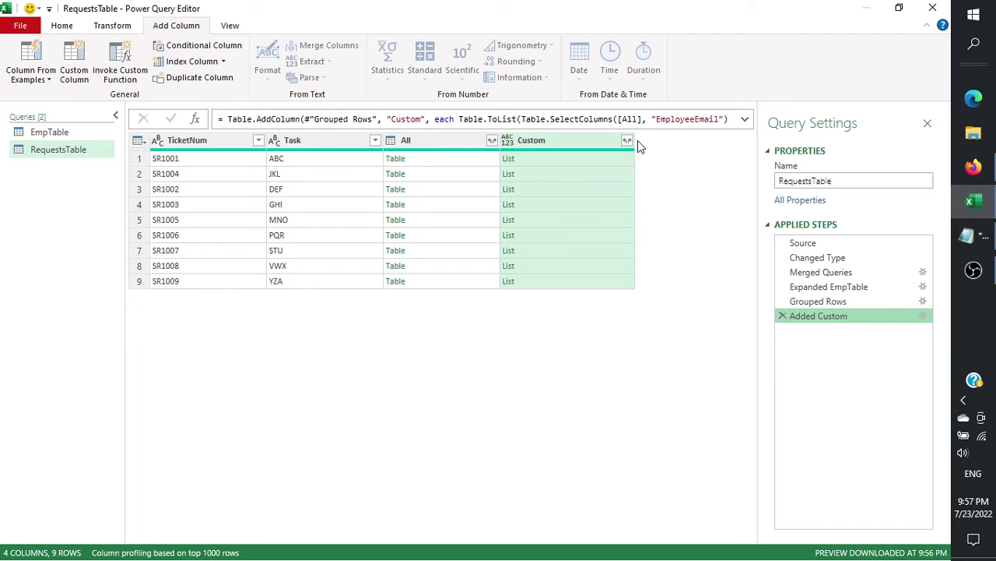
Step: Extract the Custom list values joined with a Semicolon delimiter, then widen the Custom column
click(628, 141)
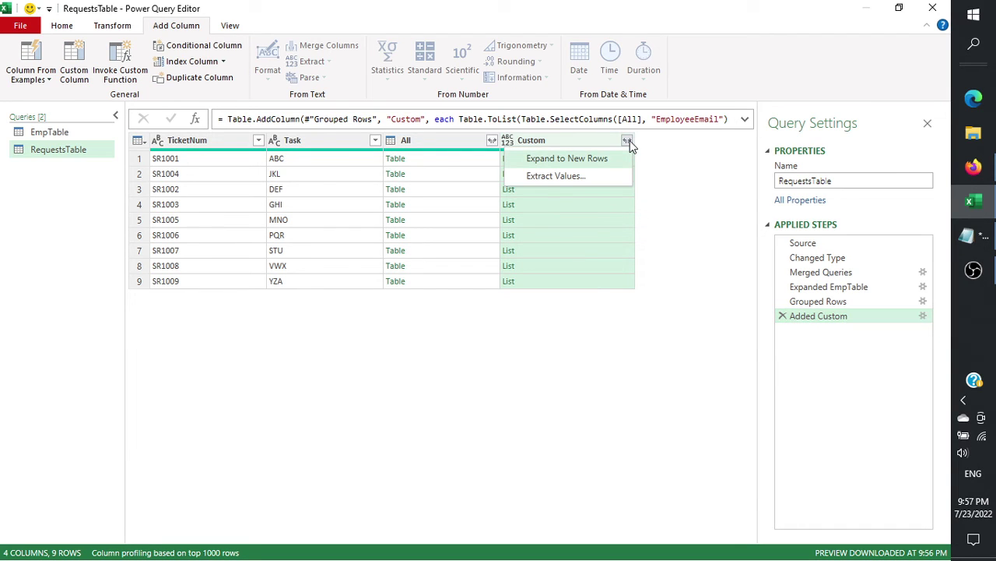
click(564, 179)
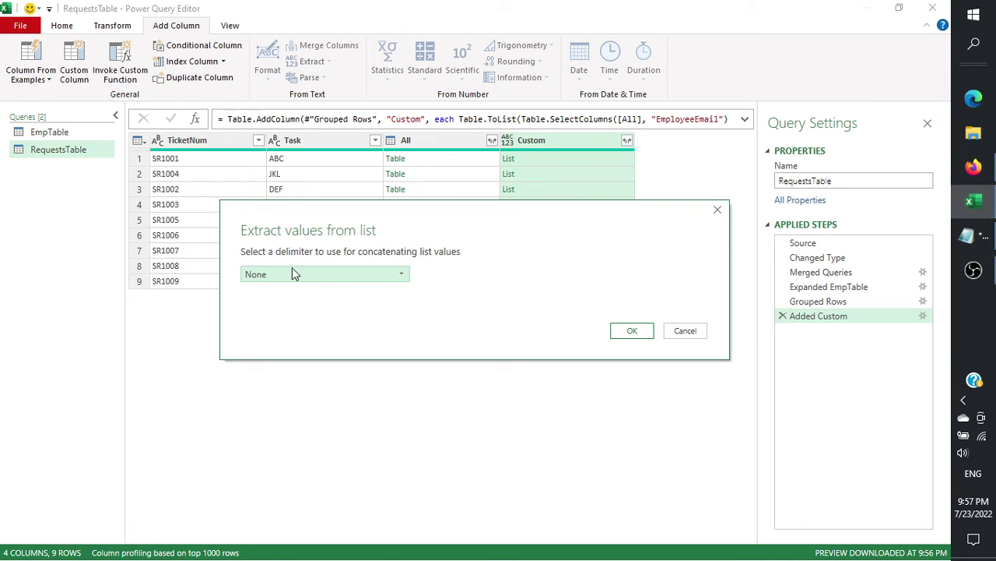
click(317, 274)
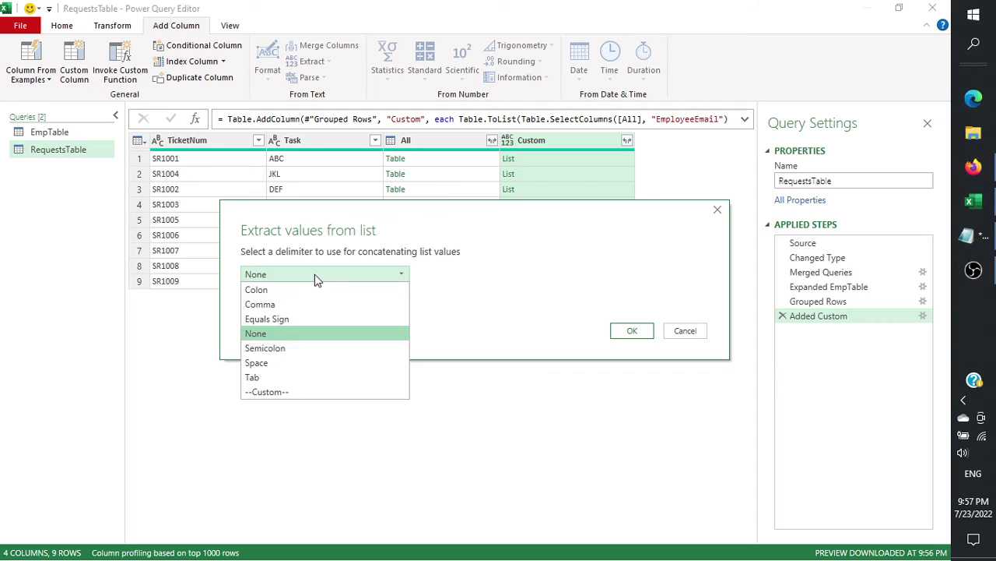
click(286, 350)
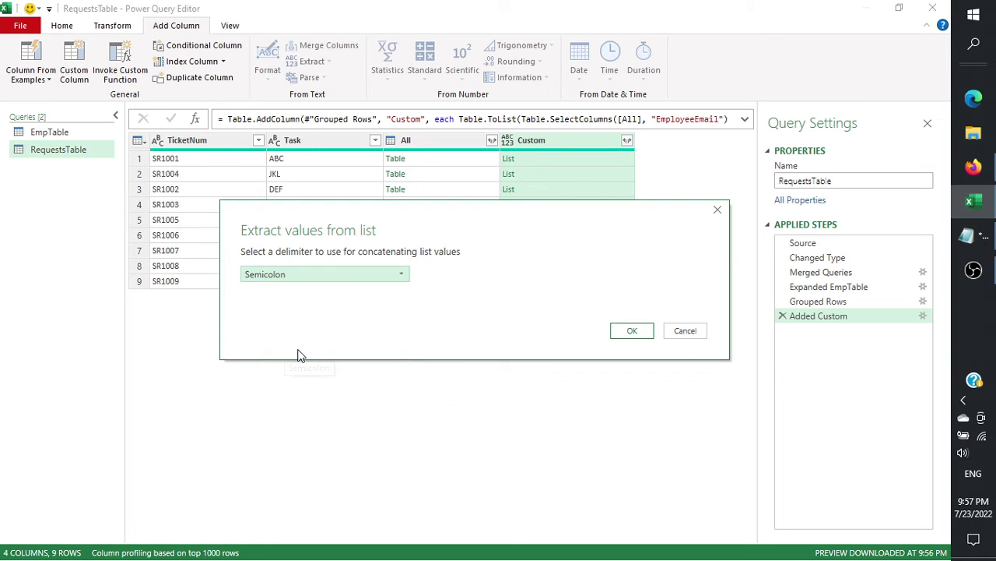
click(632, 332)
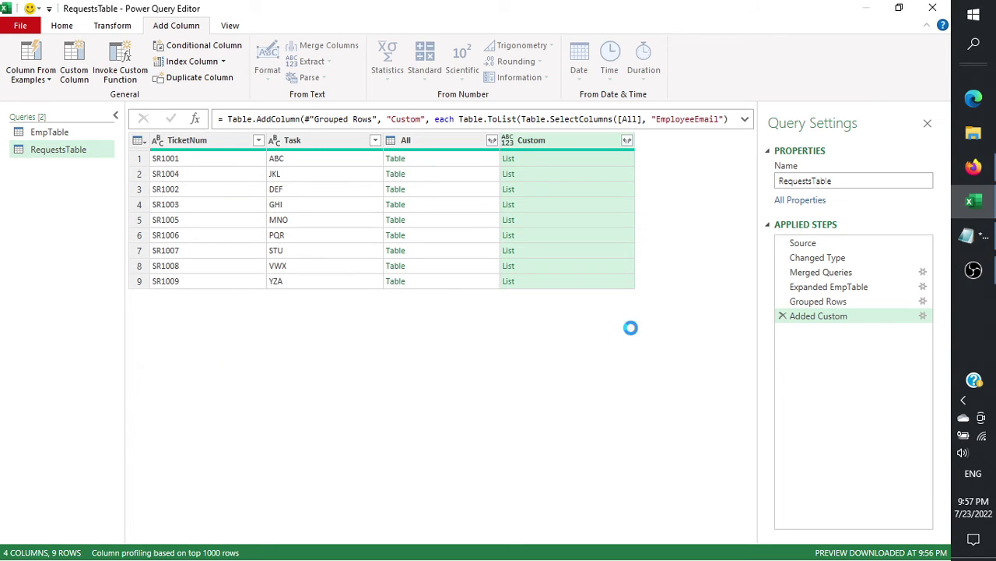
click(576, 158)
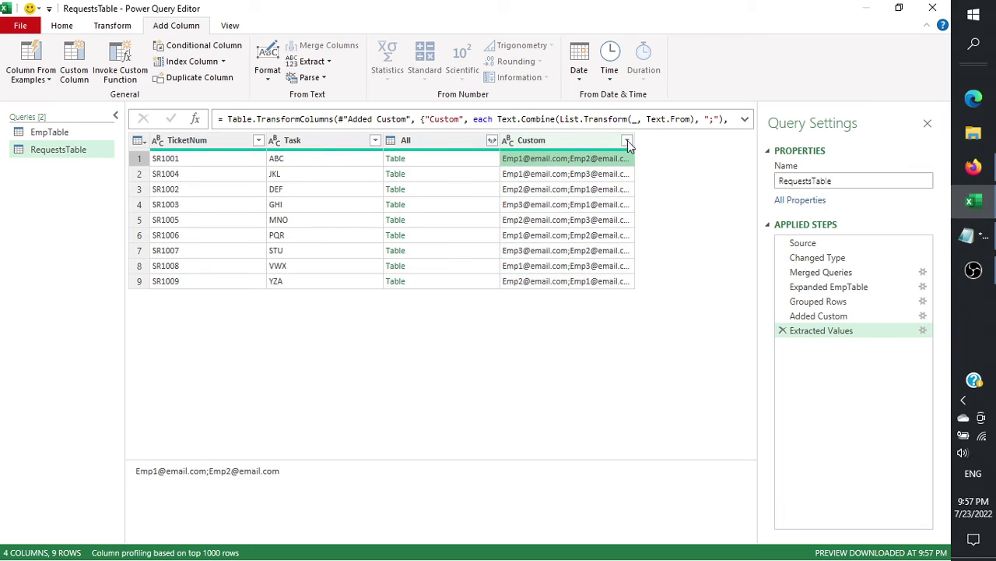
drag(635, 140, 713, 144)
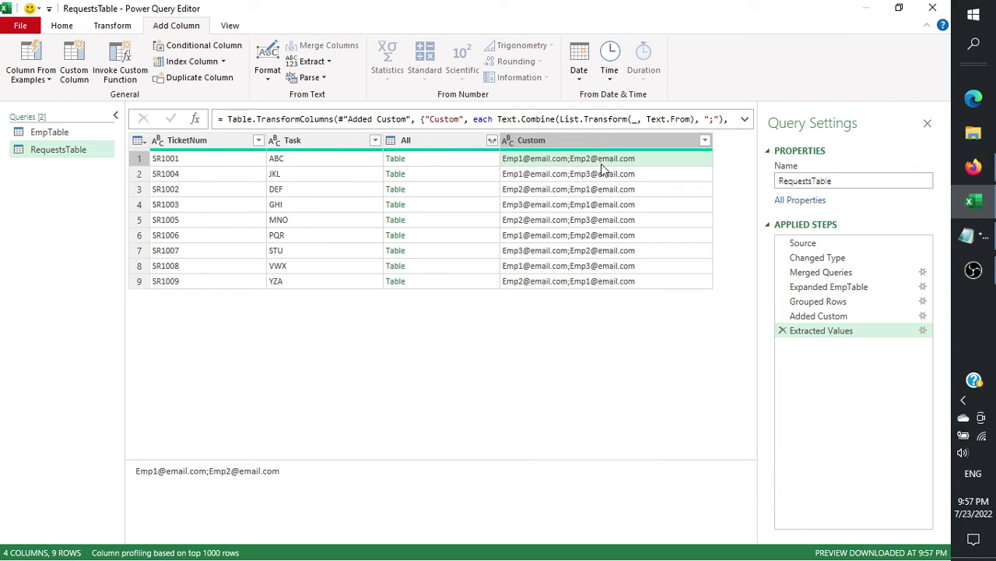
Step: Expand the formula bar and highlight List.Transform and Text.Combine in the Extracted Values formula
click(745, 121)
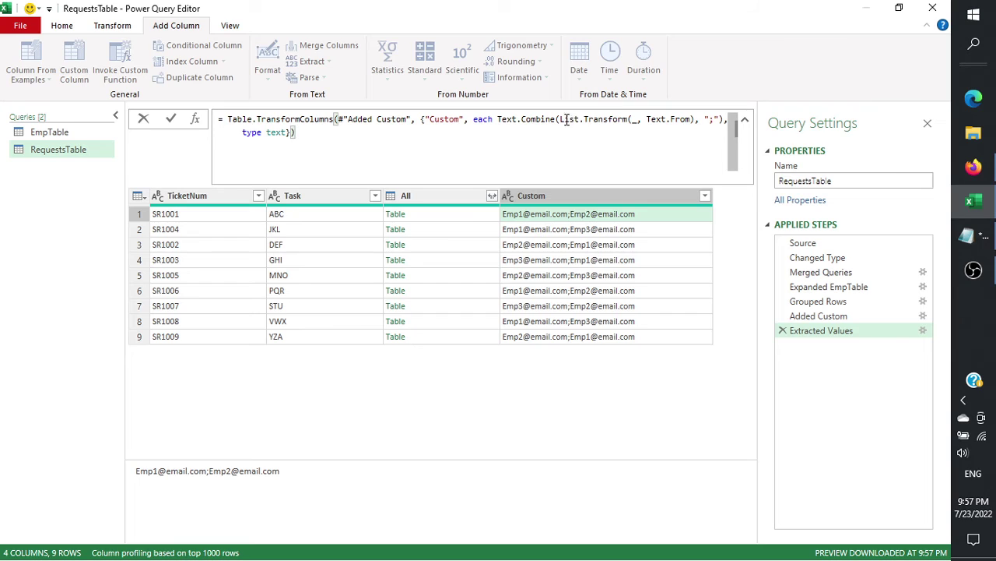
drag(561, 119, 626, 119)
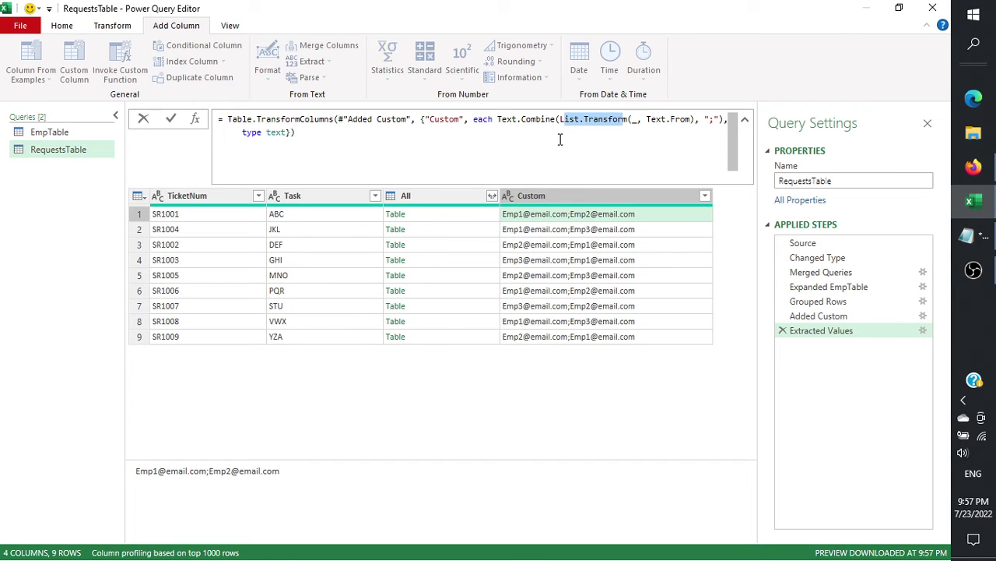
click(499, 119)
shift+click(555, 119)
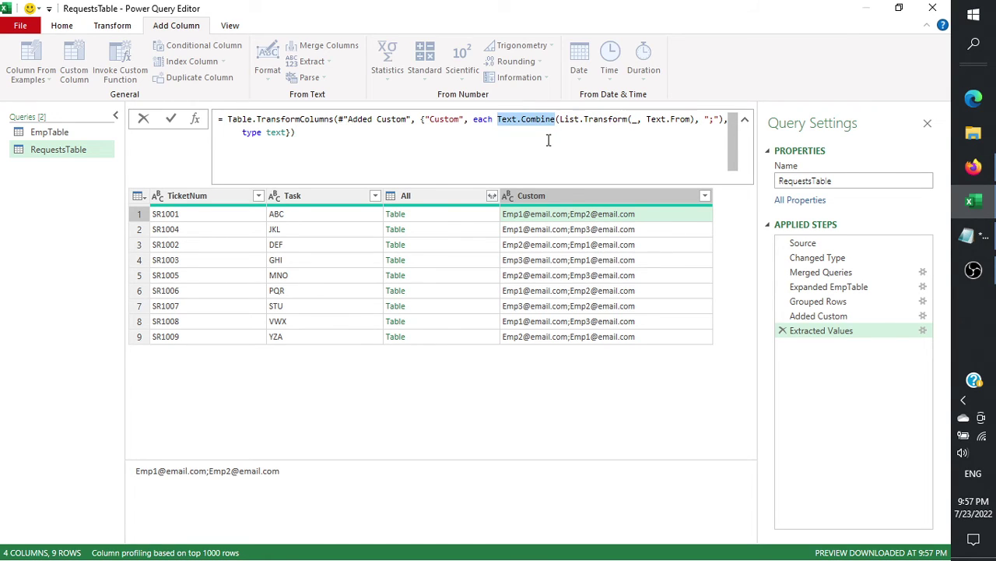
click(541, 148)
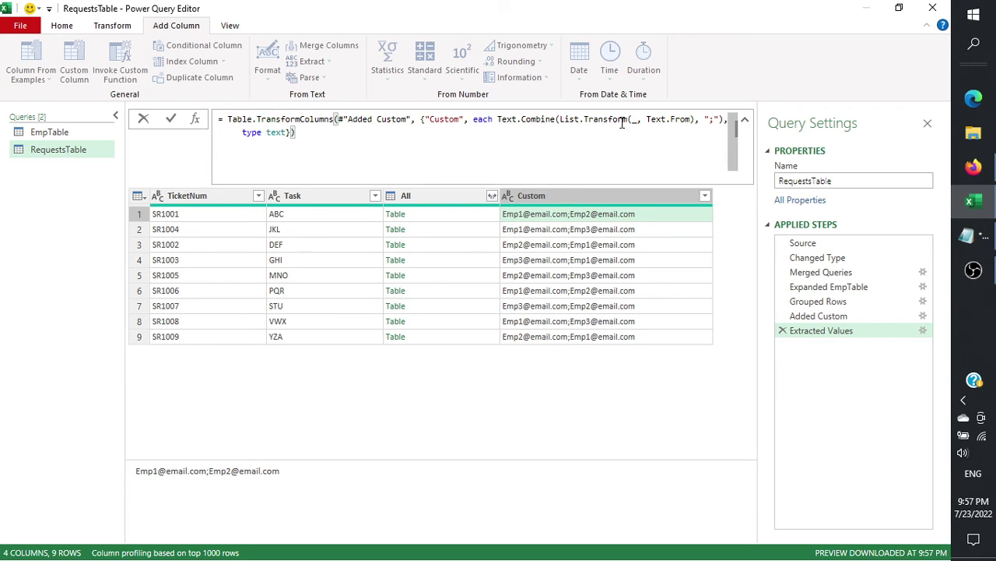
click(782, 330)
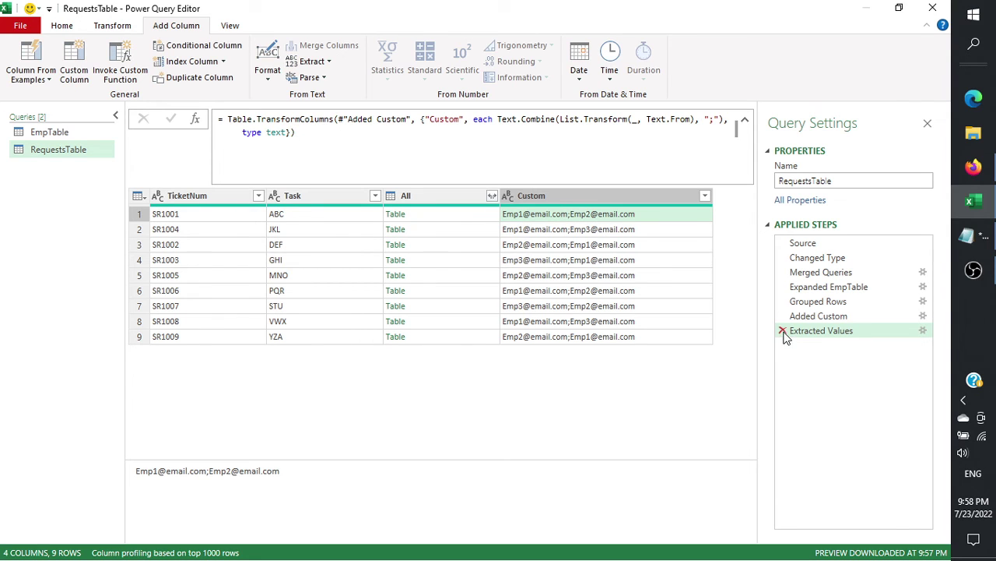
Step: Delete the Extracted Values step and reopen the Added Custom column formula
click(783, 331)
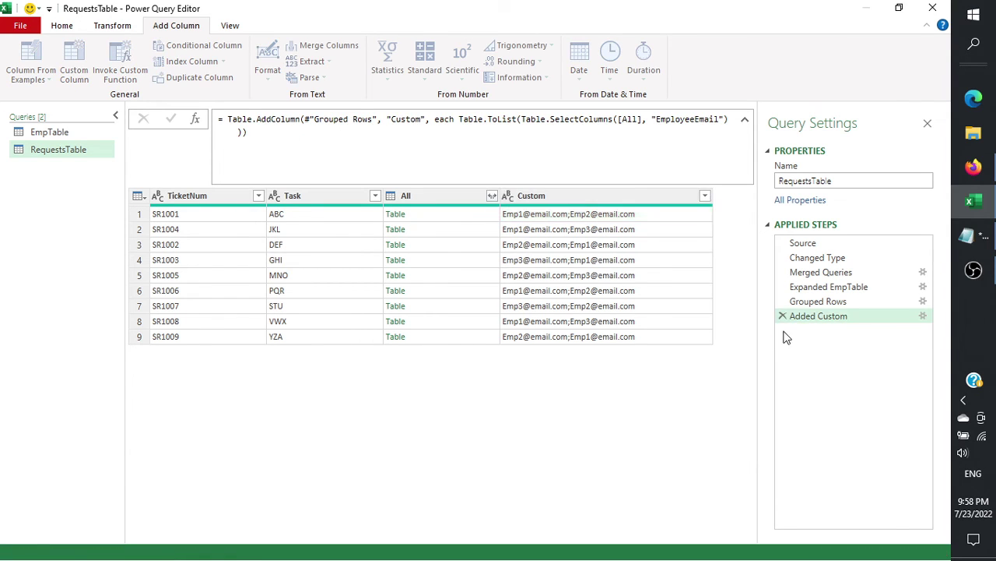
click(919, 315)
drag(360, 128, 343, 157)
Step: Wrap the formula in Text.Combine(..., ";") to join each ticket's emails with semicolons
click(236, 269)
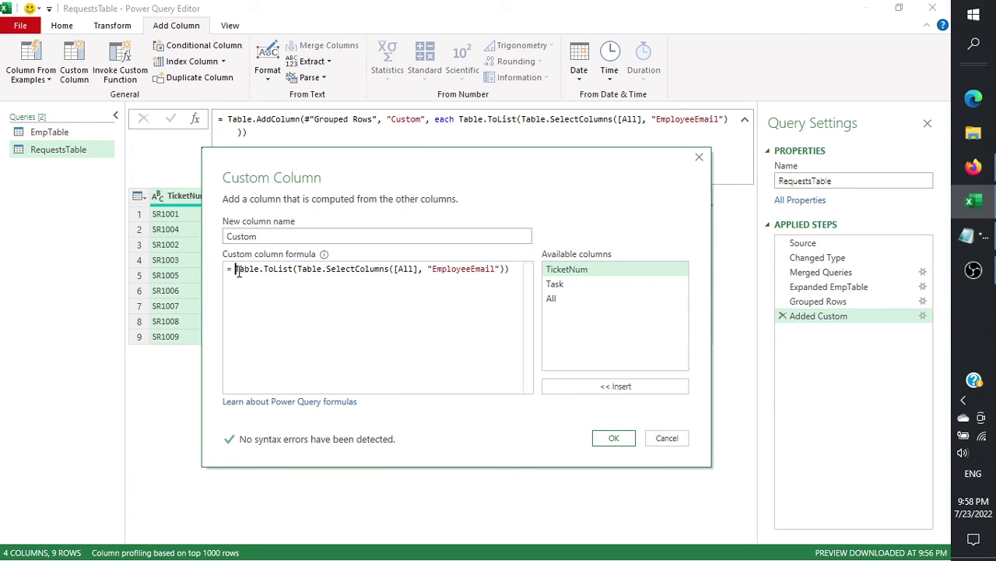
text(Text)
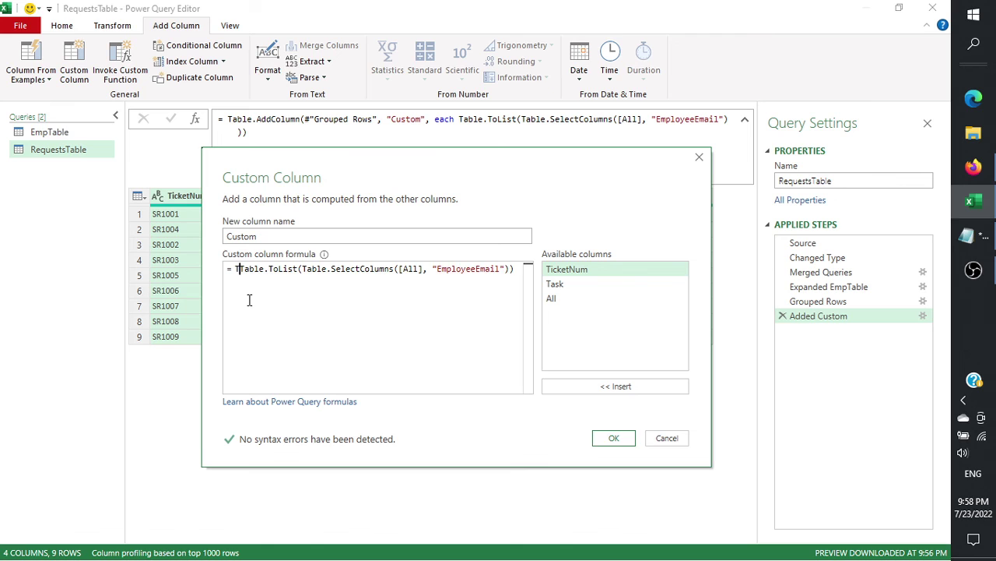
text(.Combie)
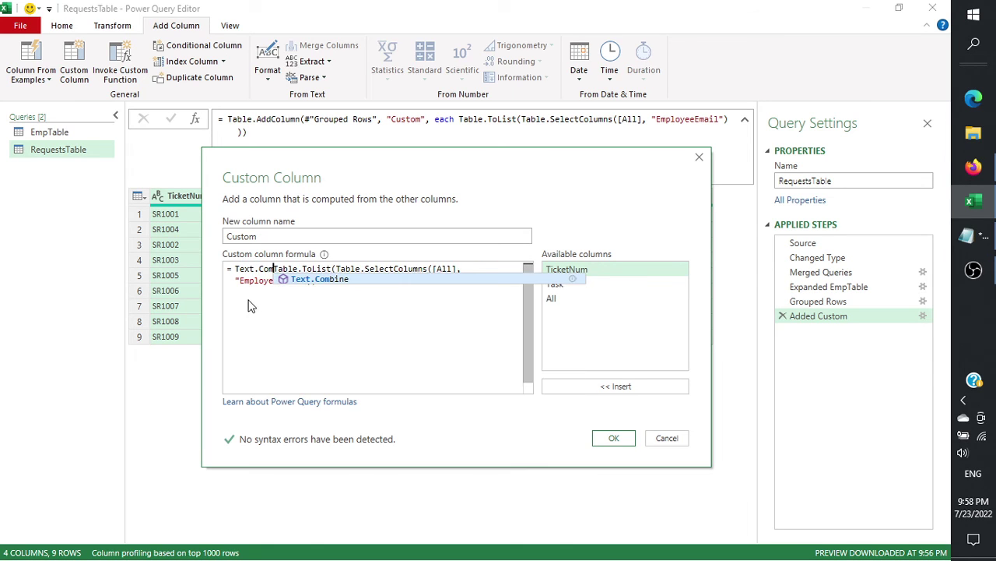
key(BackSpace)
text(ne()
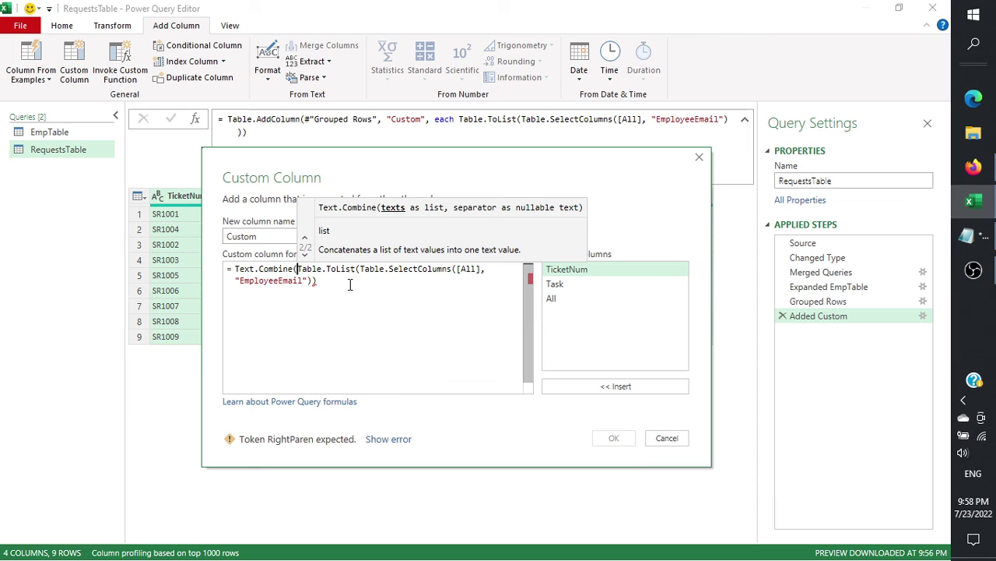
click(355, 280)
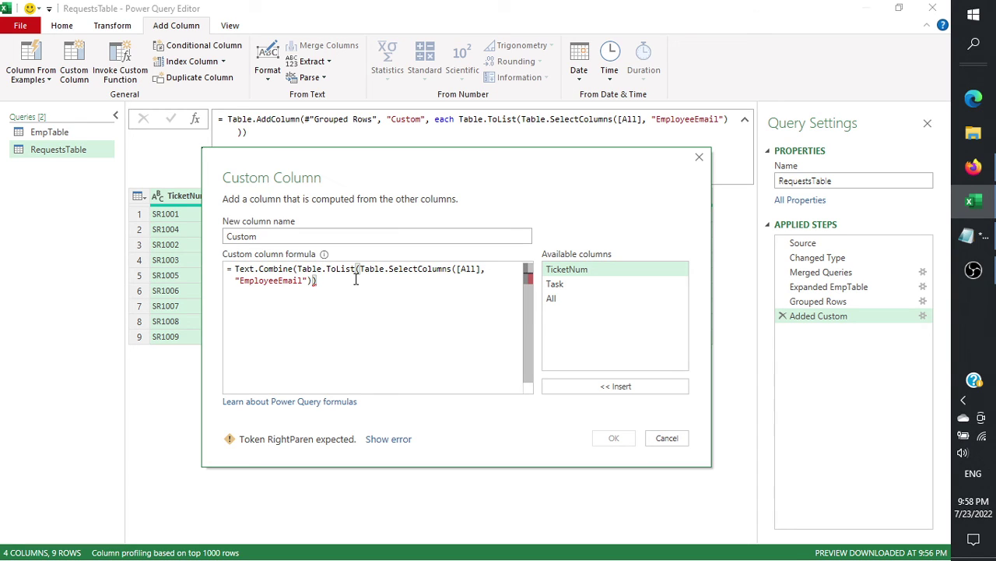
text(, )
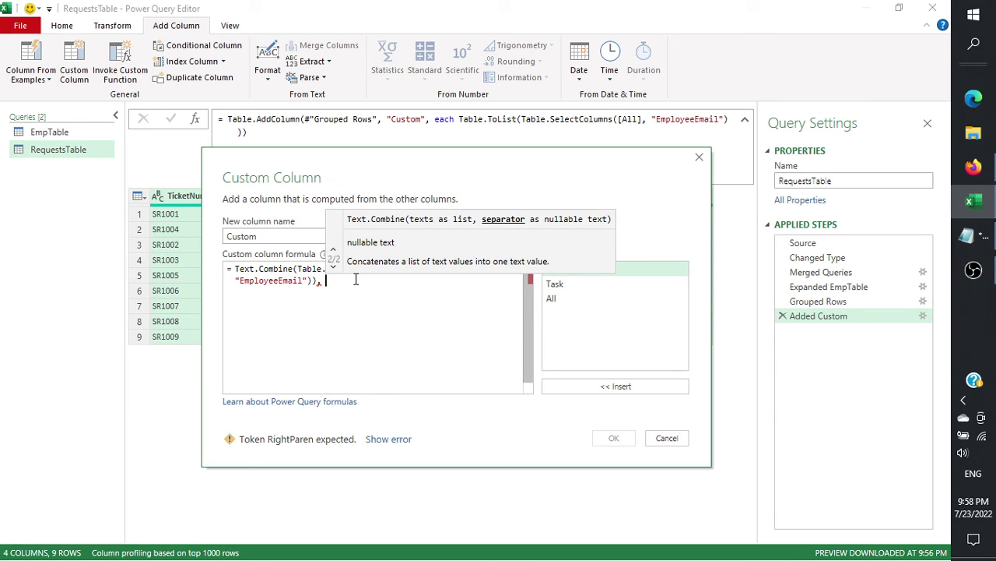
text(";)
key(shift+Left)
key(shift+Left)
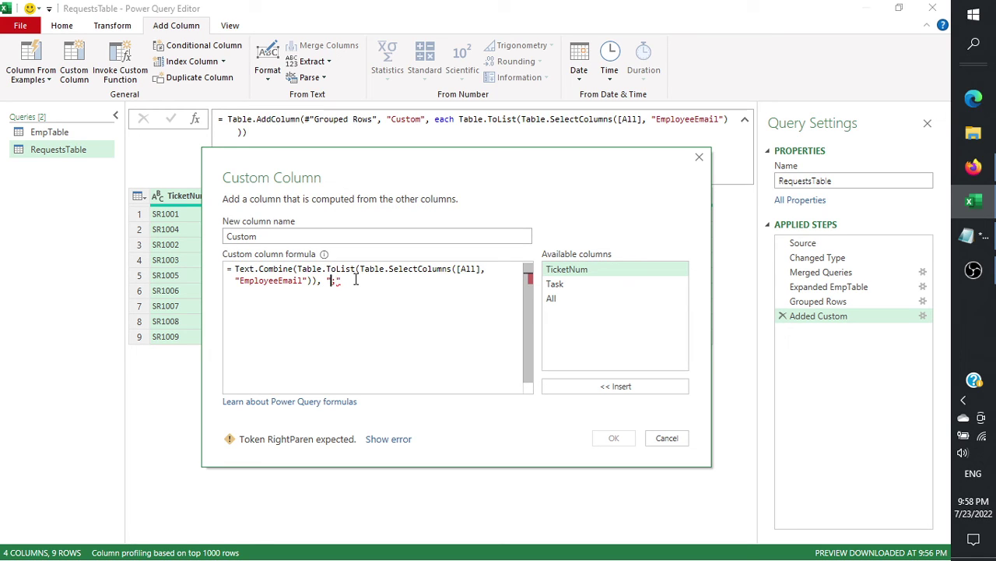
key(Right)
key(Right)
text())
click(615, 436)
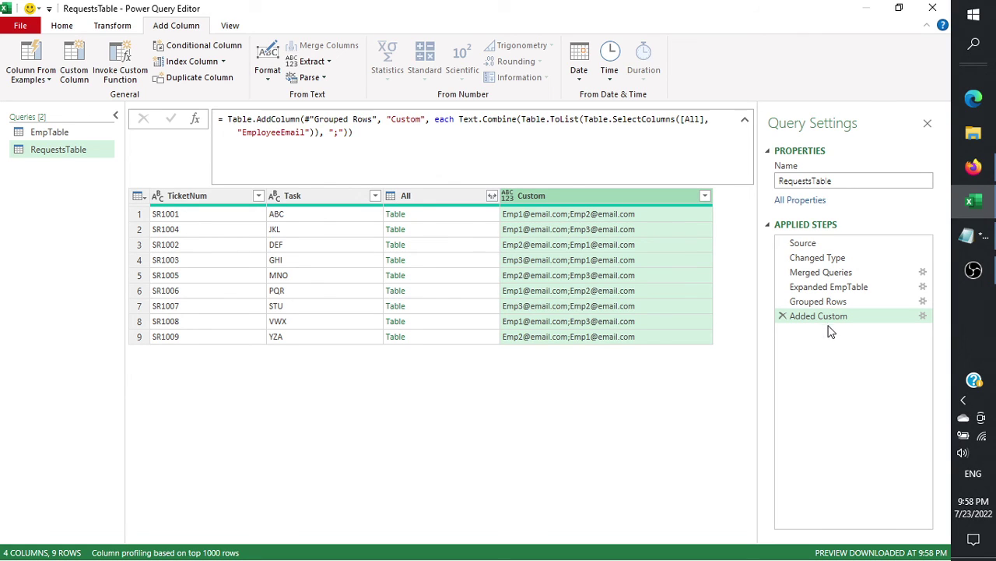
Step: Change the Text.Combine delimiter from ";" to "; " so emails are separated by a semicolon and space
click(580, 215)
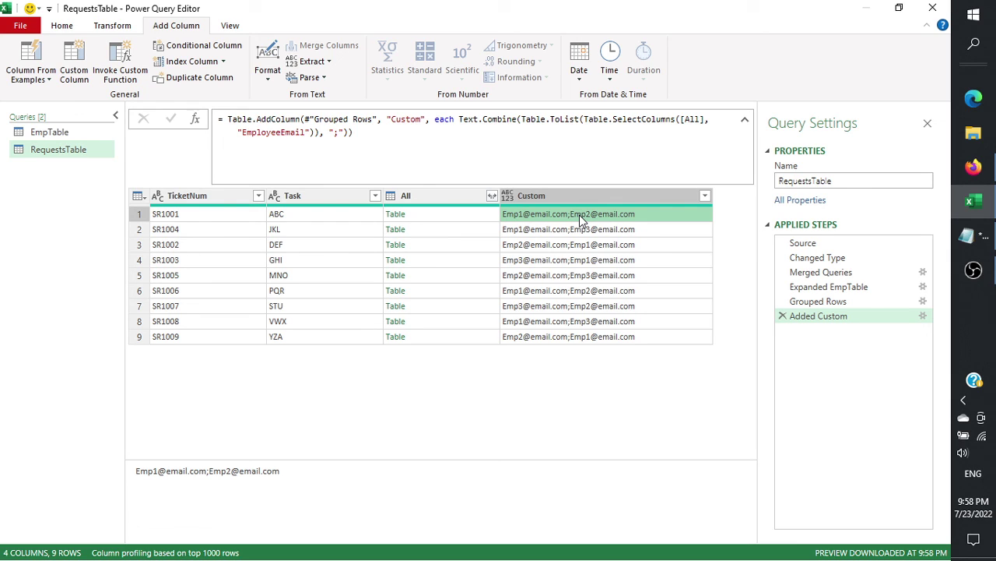
click(339, 133)
key(Return)
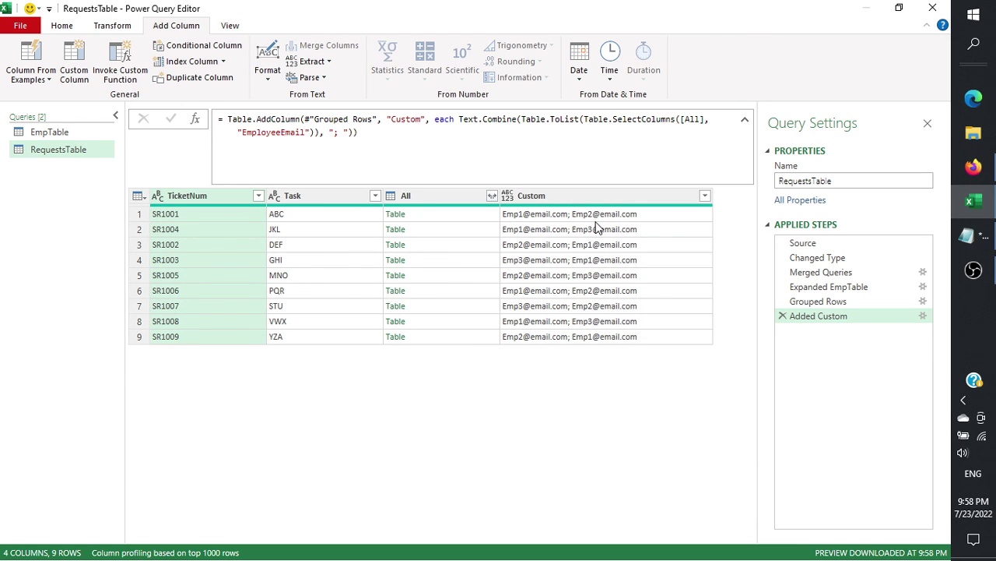